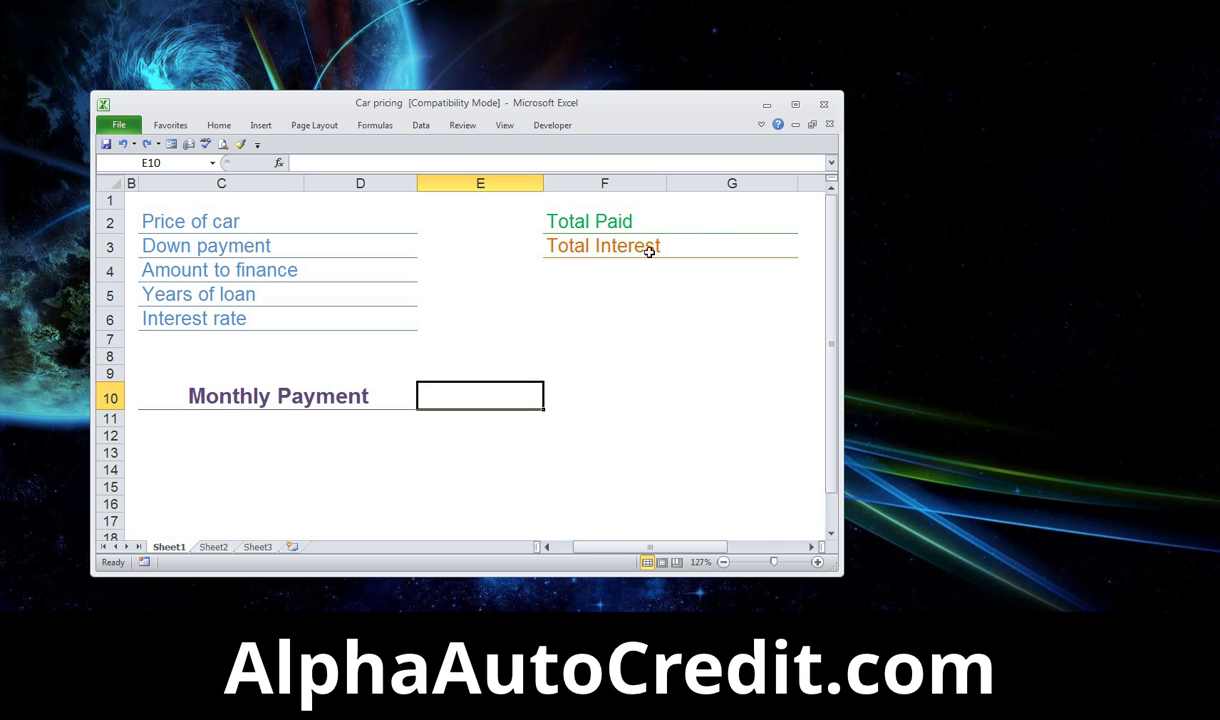
click(706, 228)
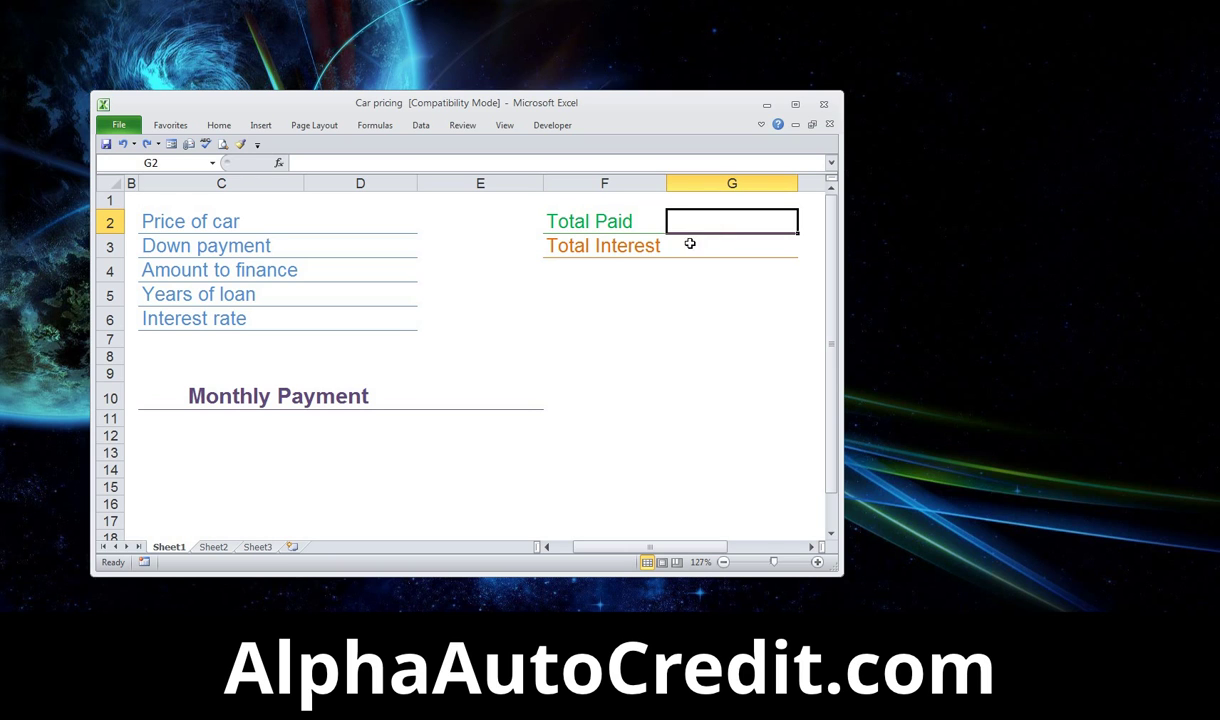
click(717, 247)
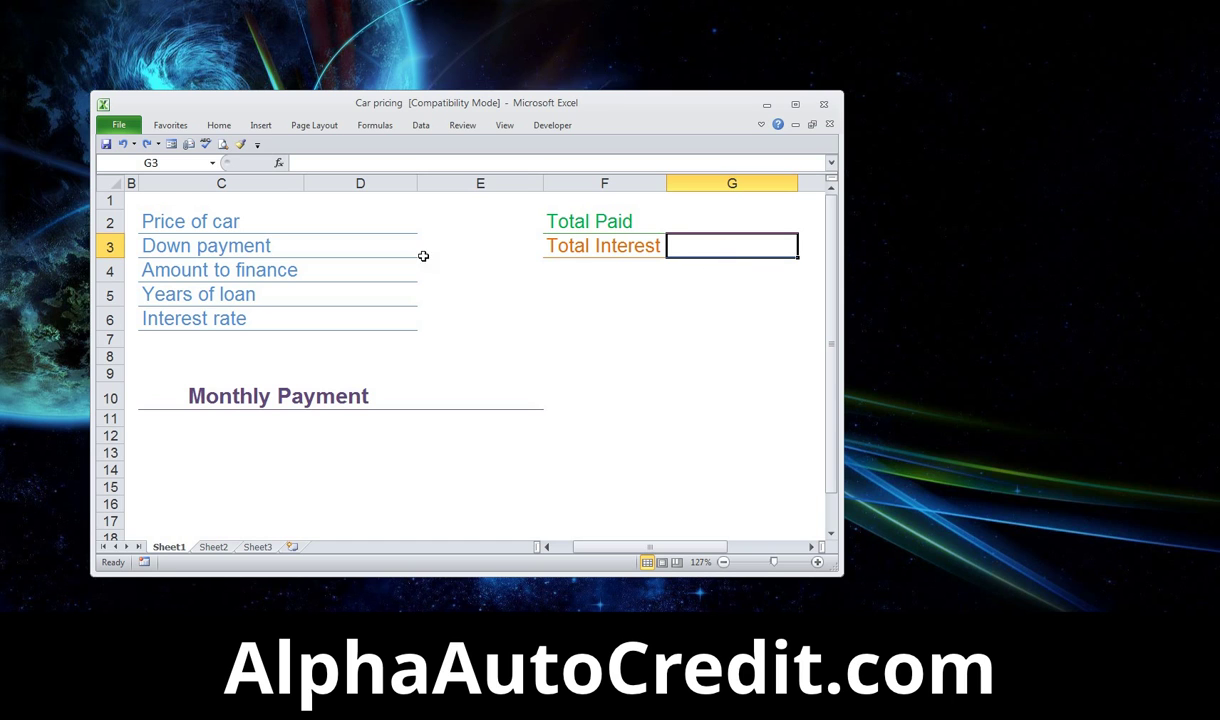
Enter 5000 as the price of the car in D2 and 1000 as the down payment in D3.
click(351, 218)
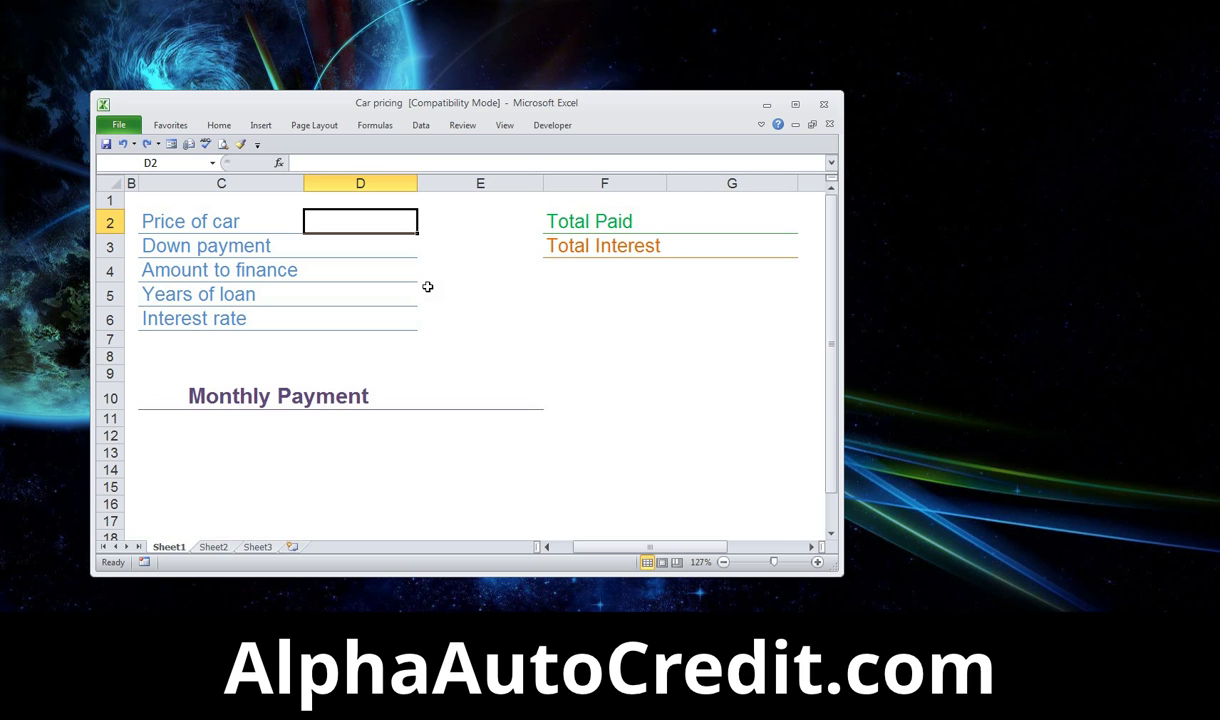
text(5000)
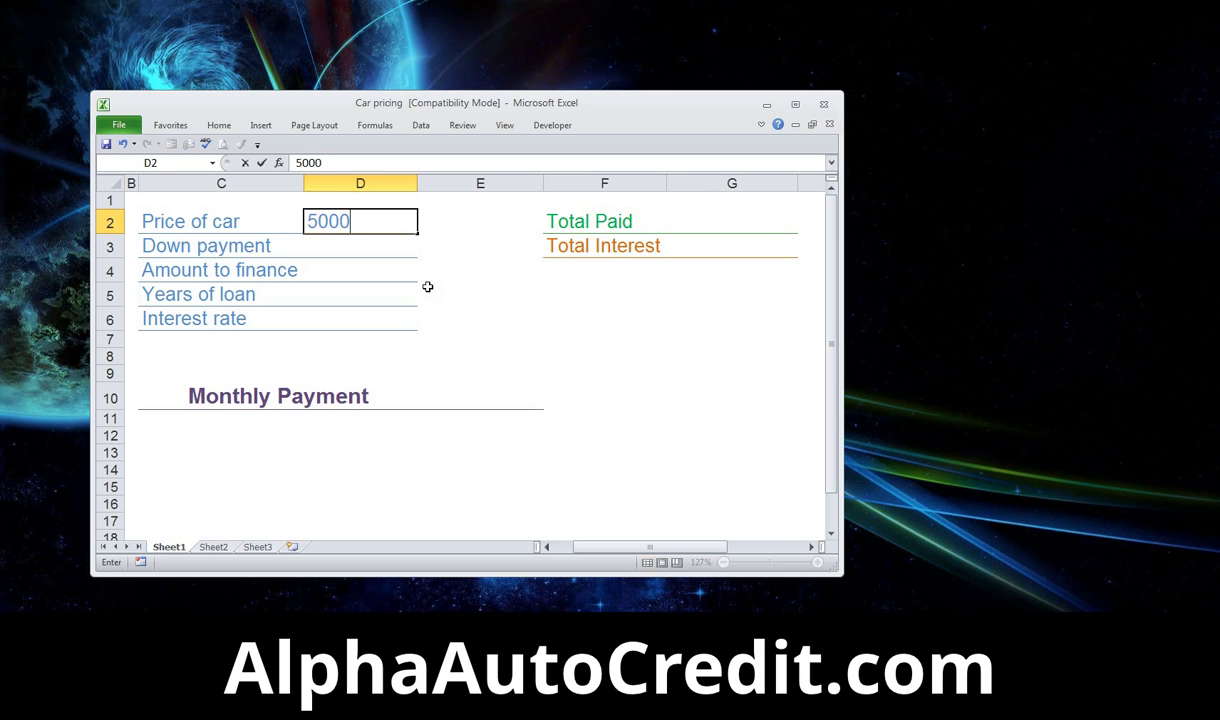
key(Return)
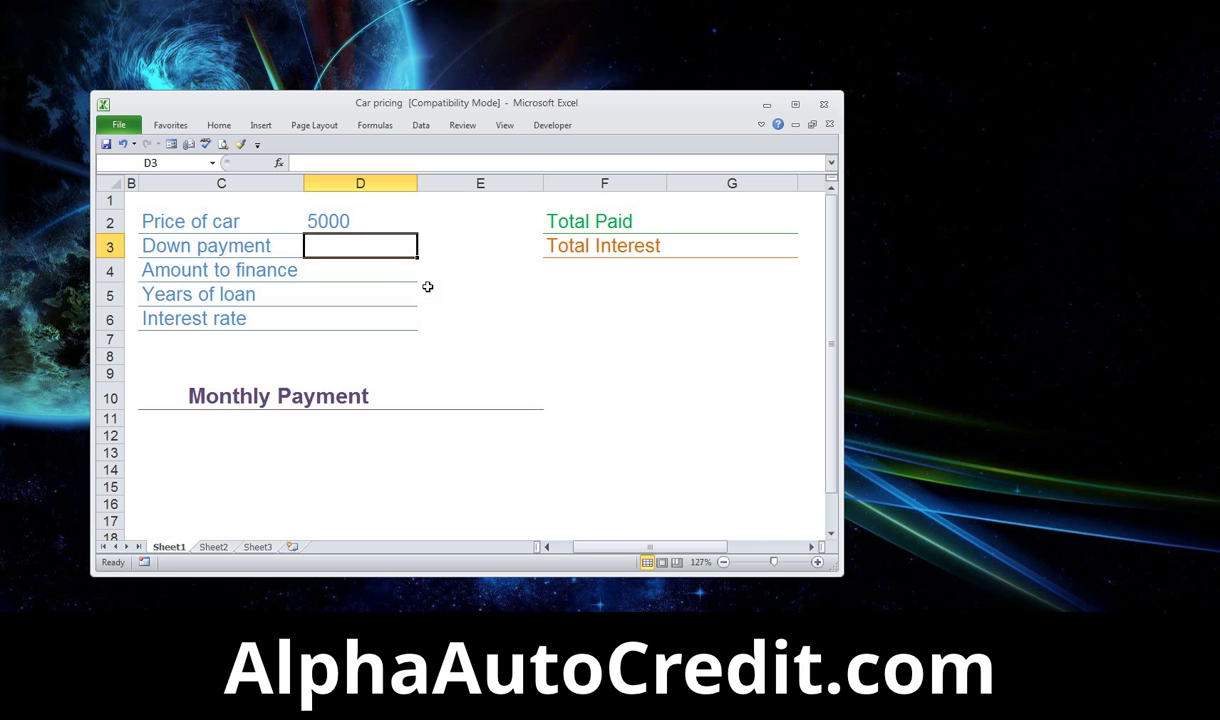
text(1000)
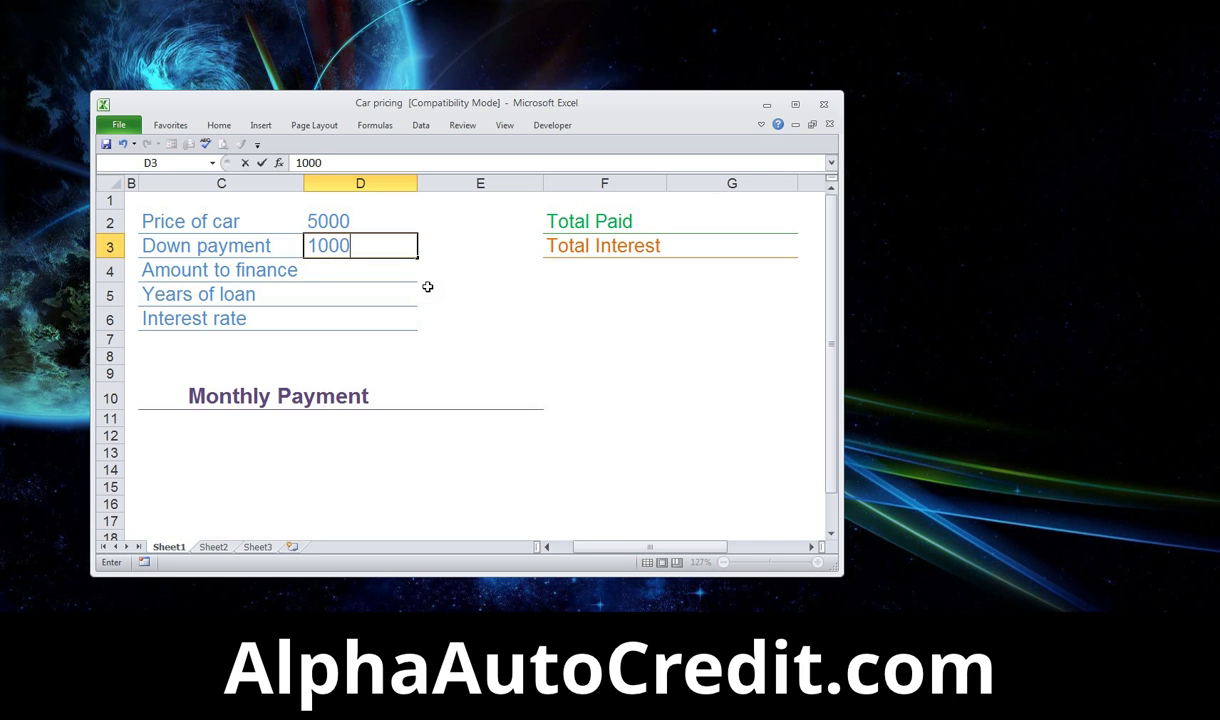
key(Return)
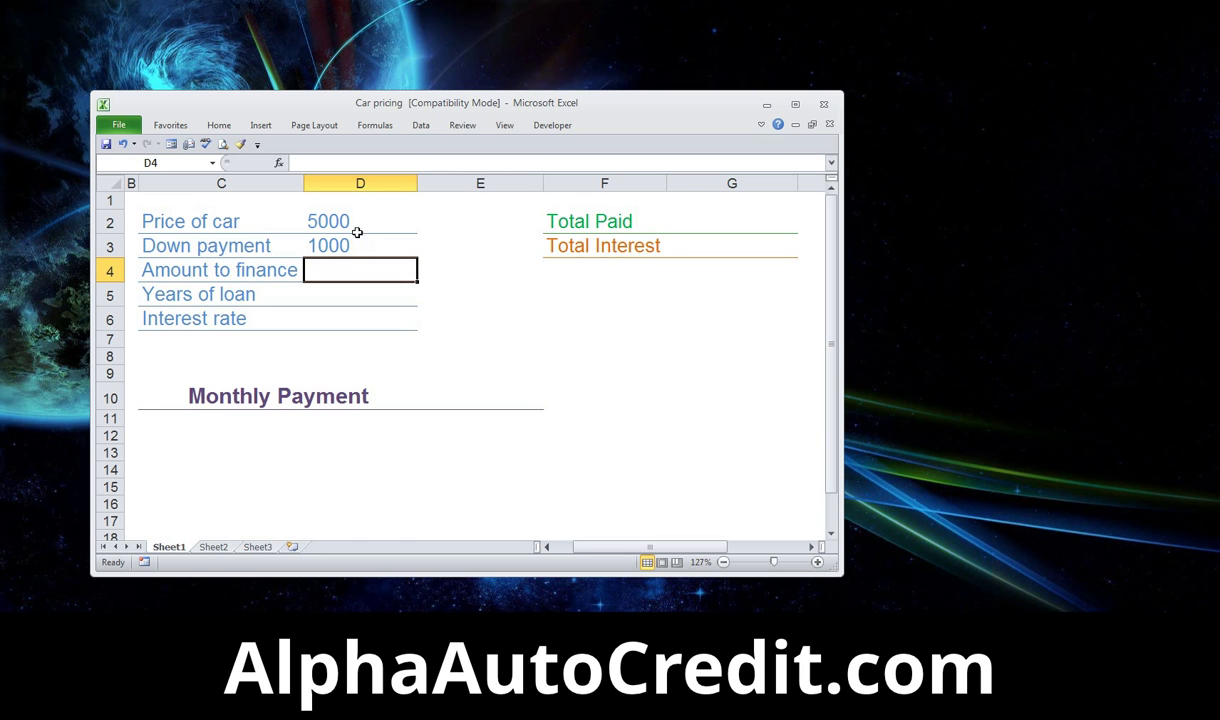
Calculate the amount to finance in D4 with the formula =D2-D3.
click(318, 162)
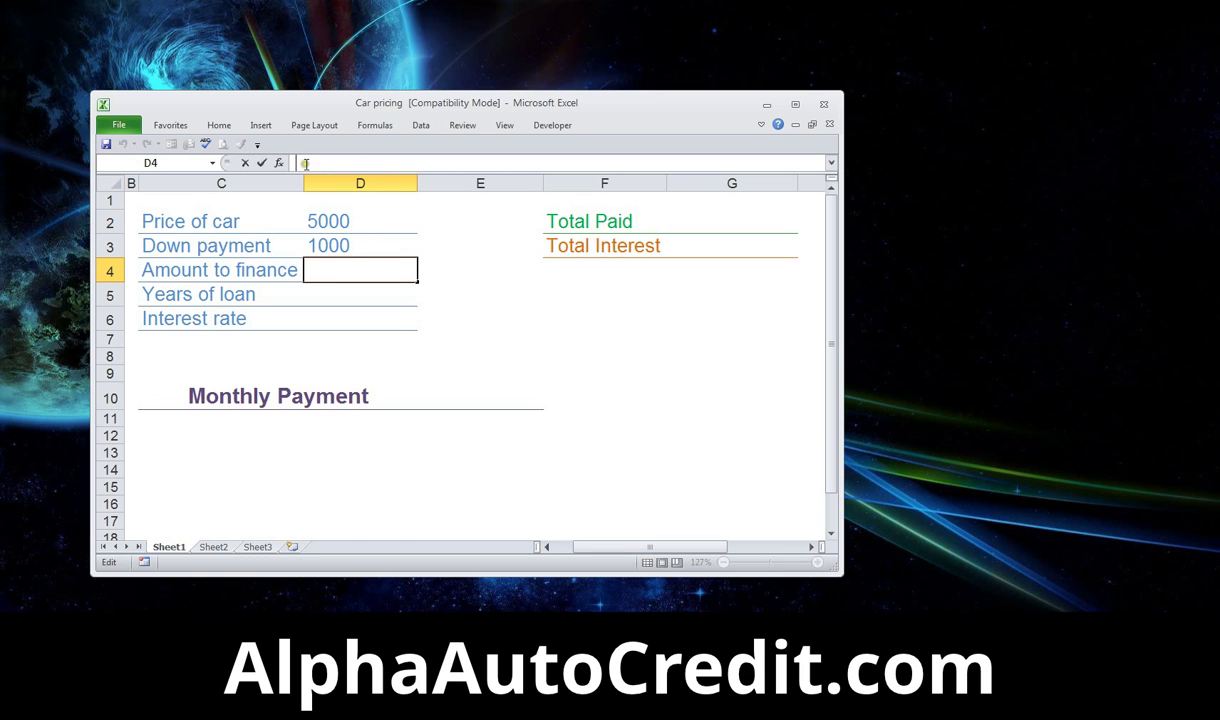
text(=)
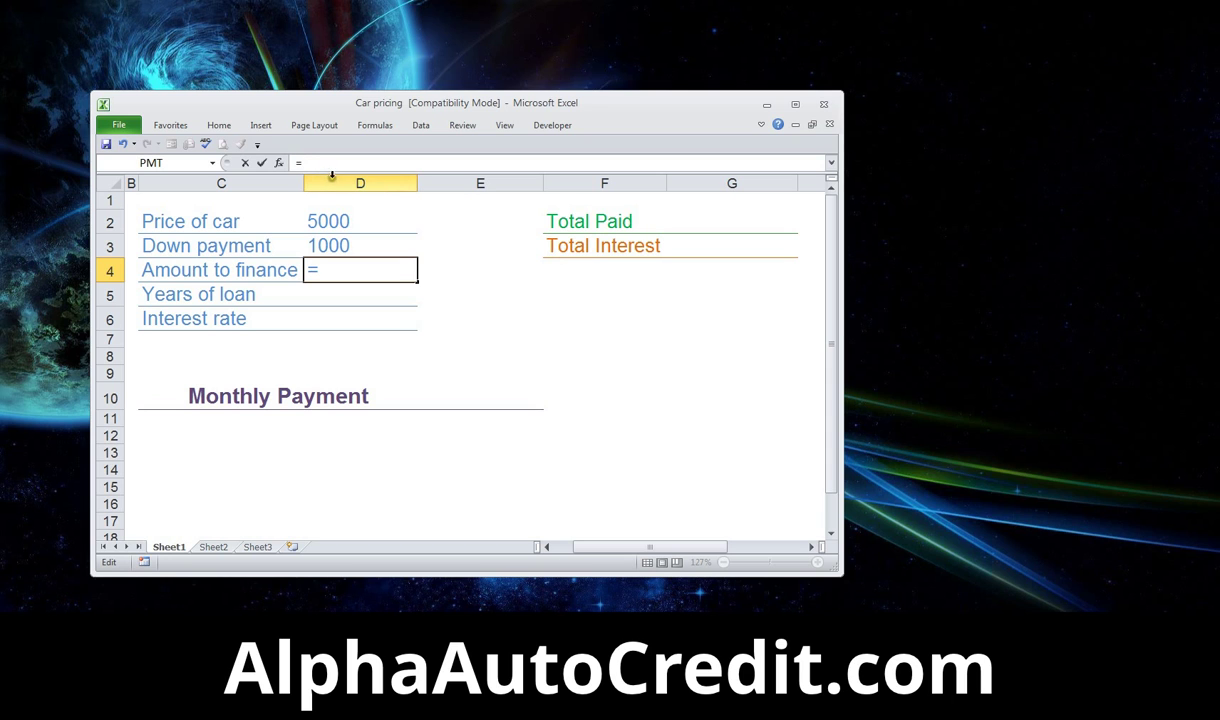
click(348, 224)
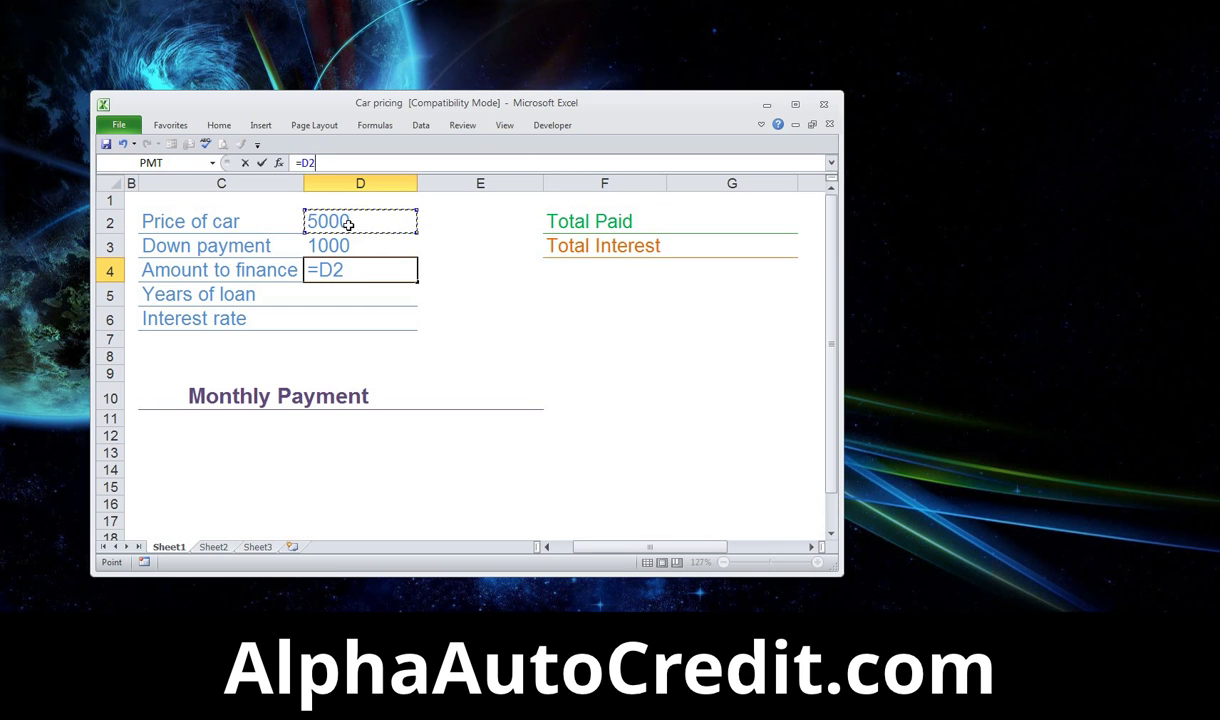
text(-)
click(338, 250)
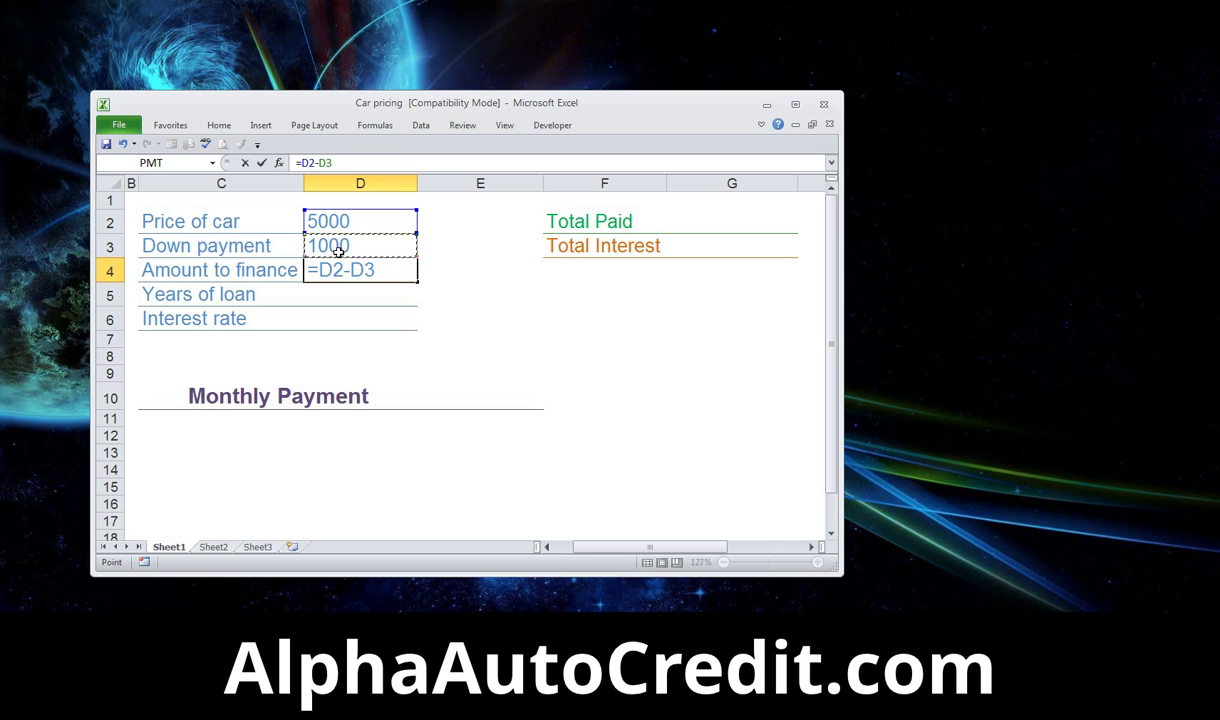
key(Return)
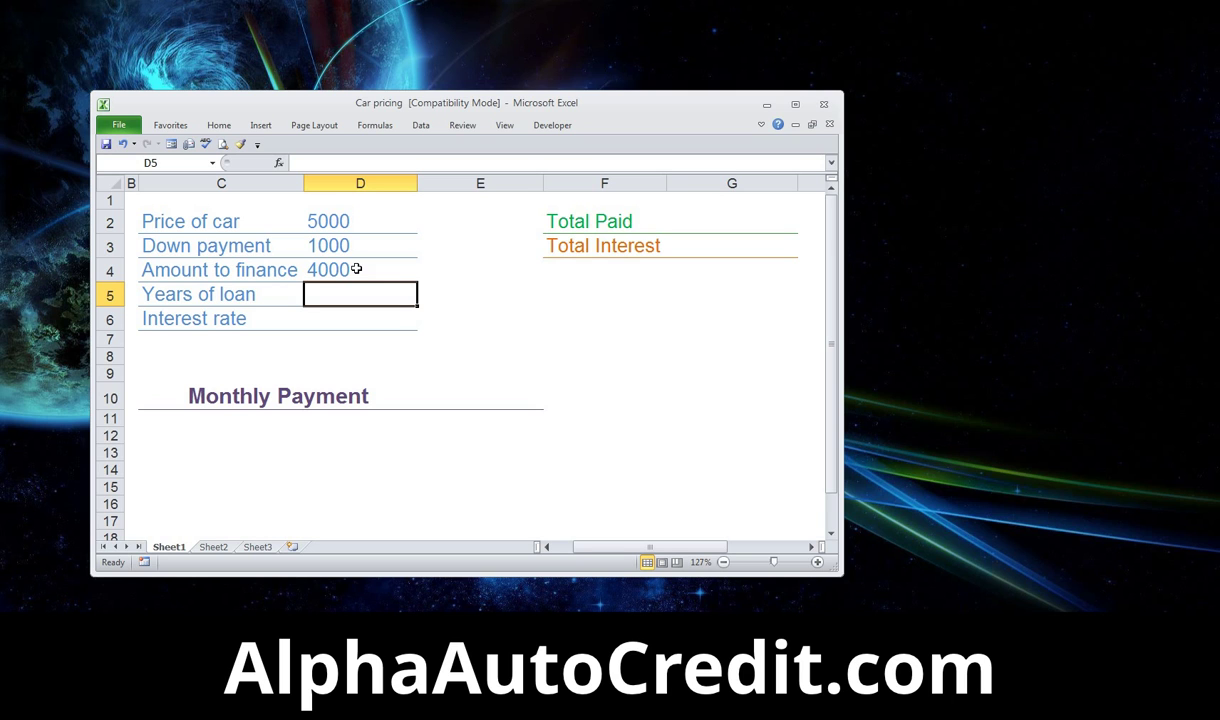
Apply currency format to the price, down payment, amount to finance, Monthly Payment, Total Paid and Total Interest value cells.
click(368, 218)
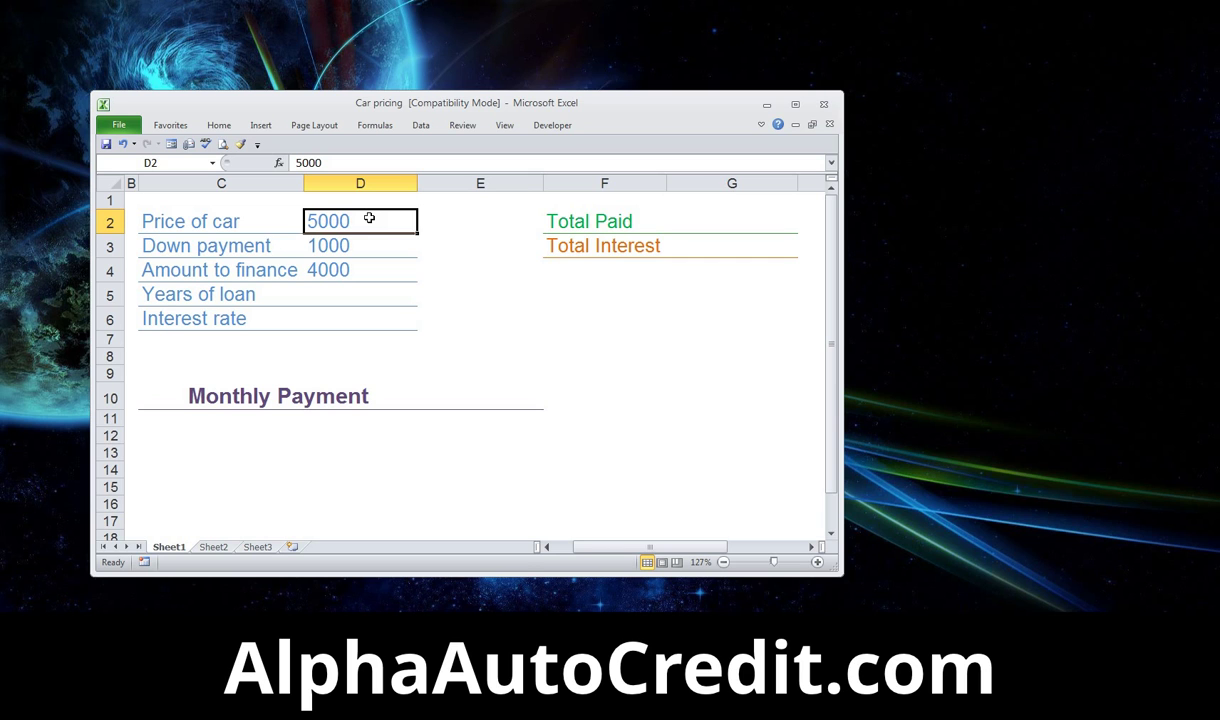
ctrl+click(355, 244)
ctrl+click(366, 270)
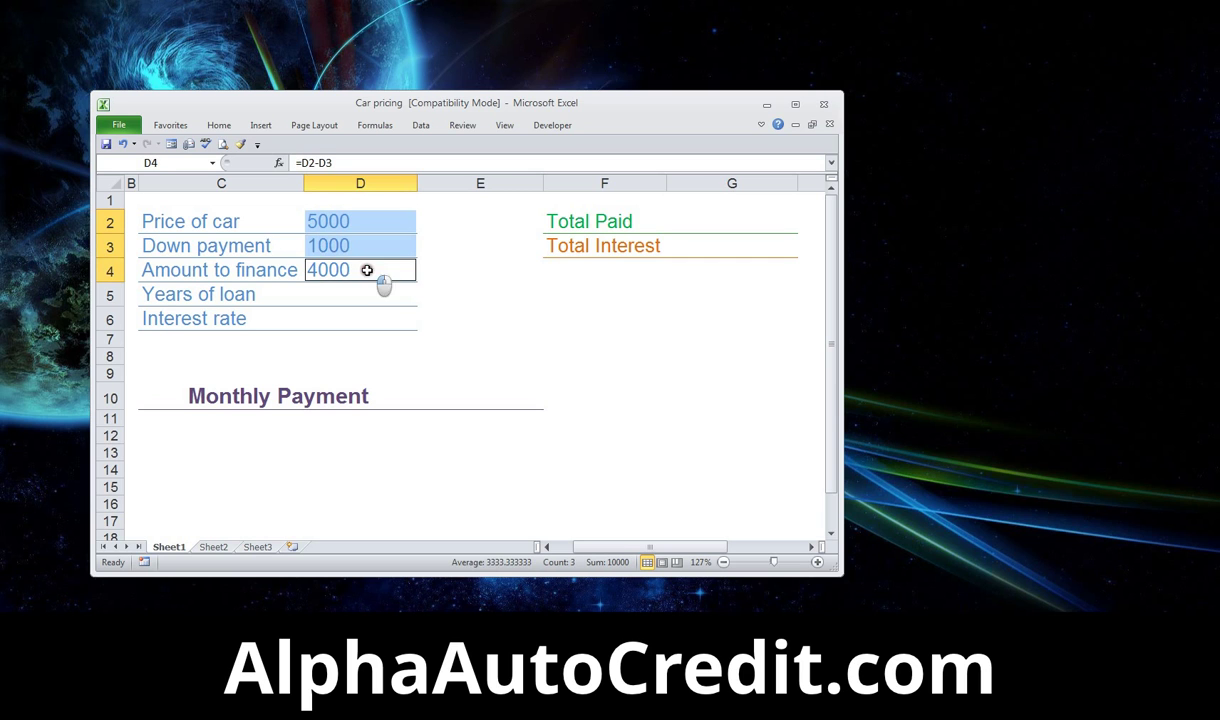
ctrl+click(501, 400)
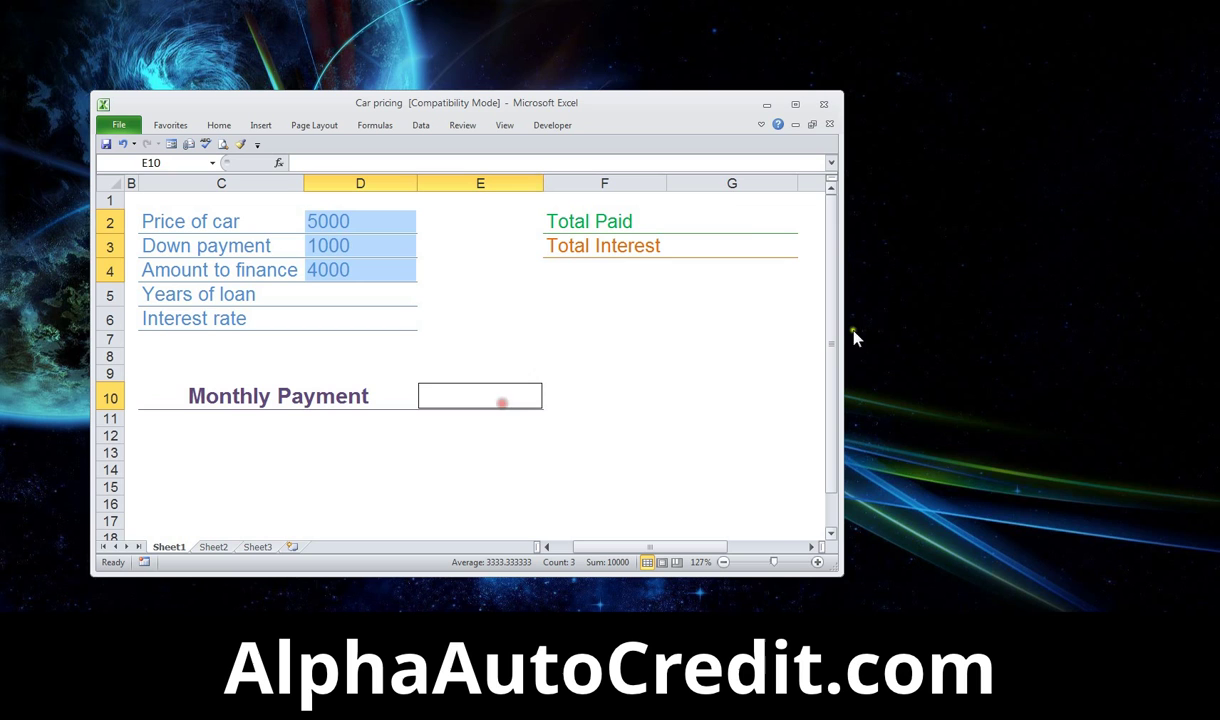
ctrl+click(758, 224)
ctrl+click(749, 246)
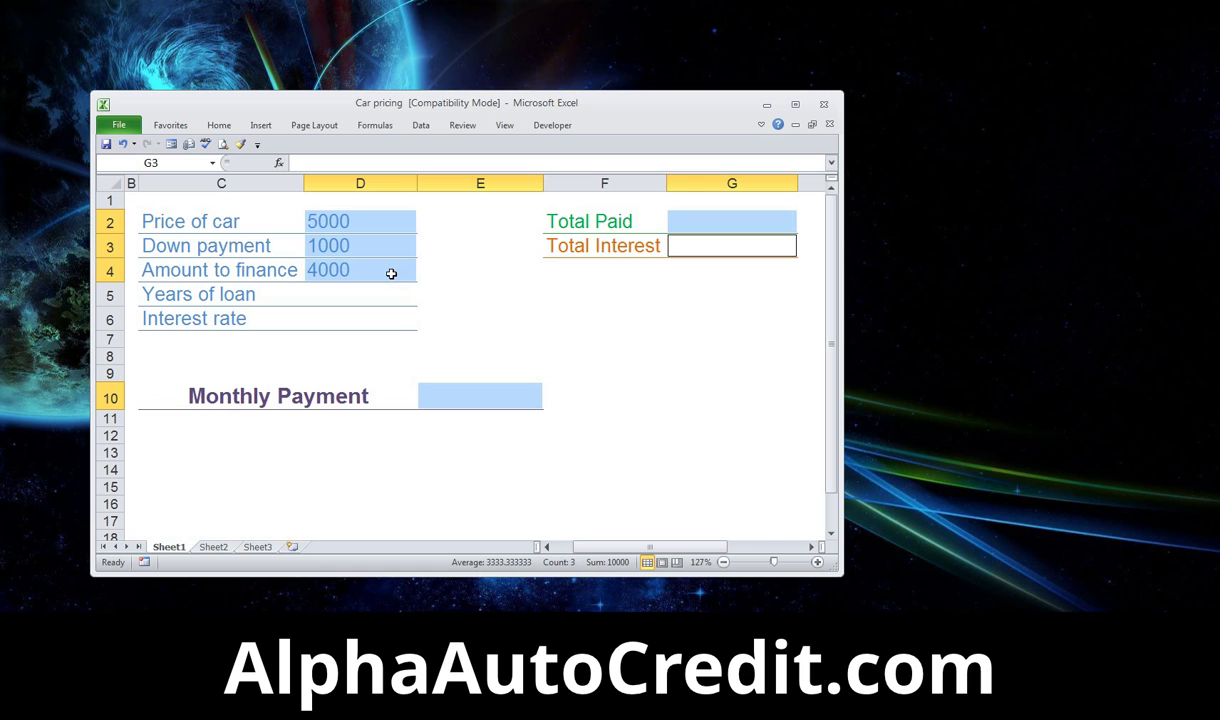
key(shift+Return)
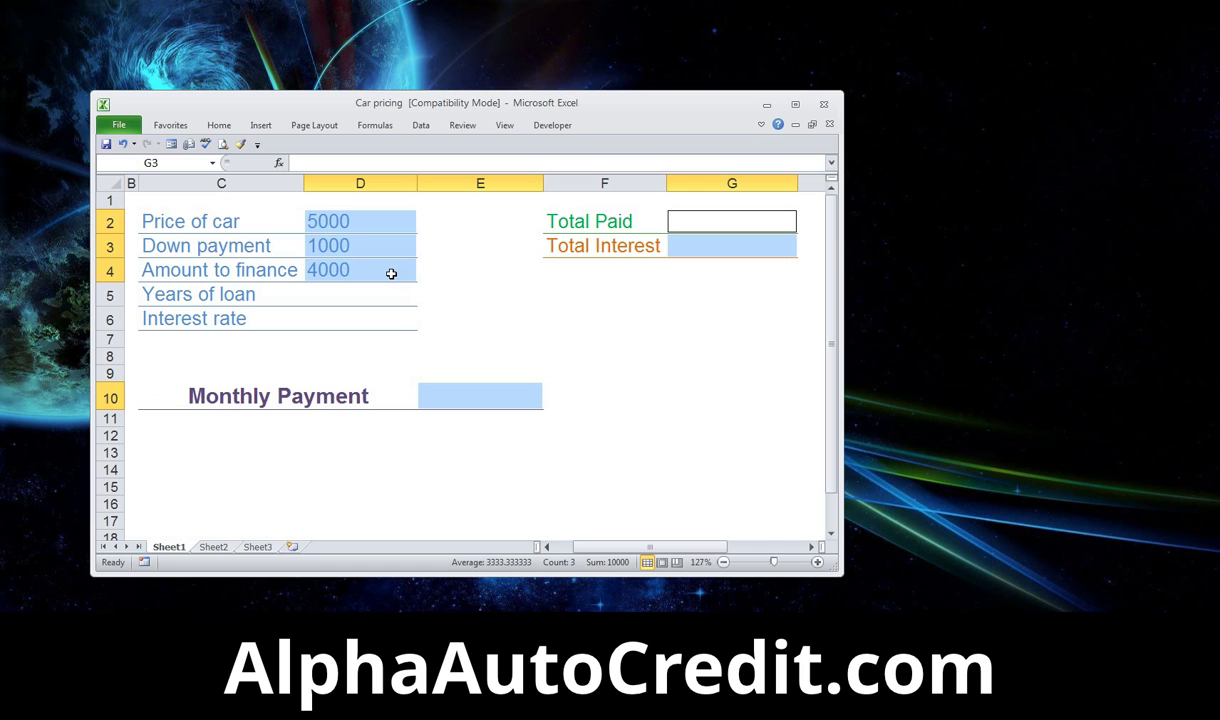
key(ctrl+shift+4)
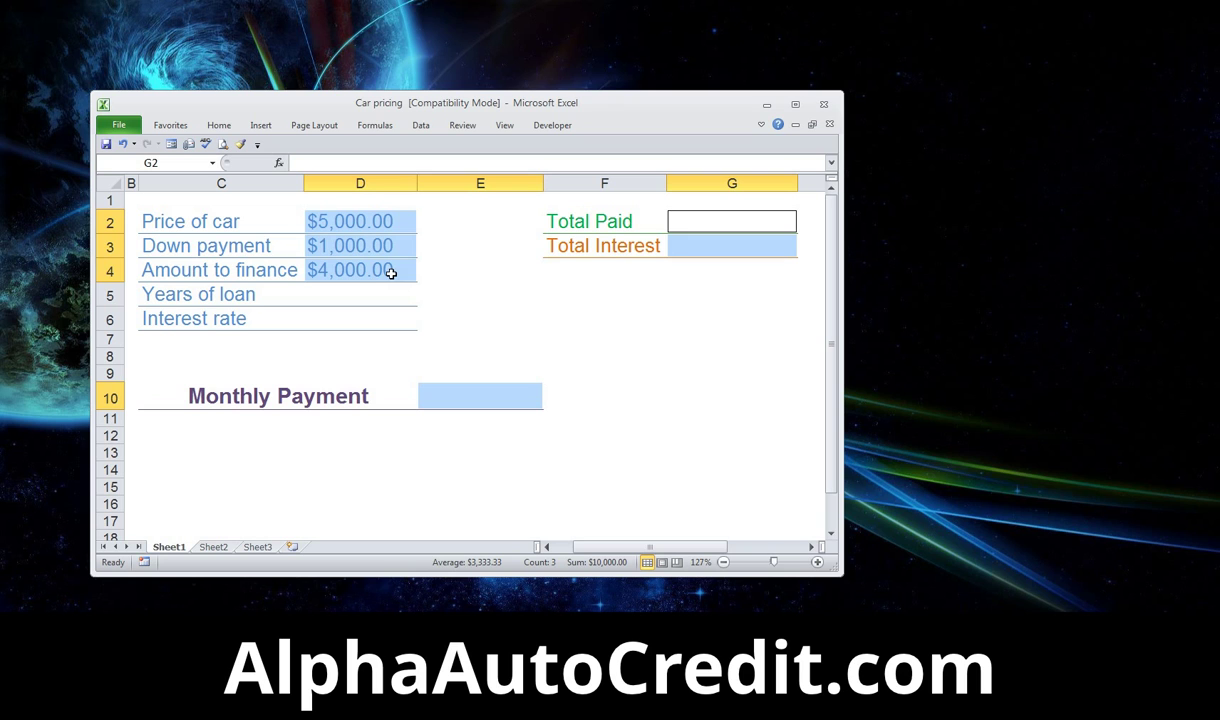
click(443, 309)
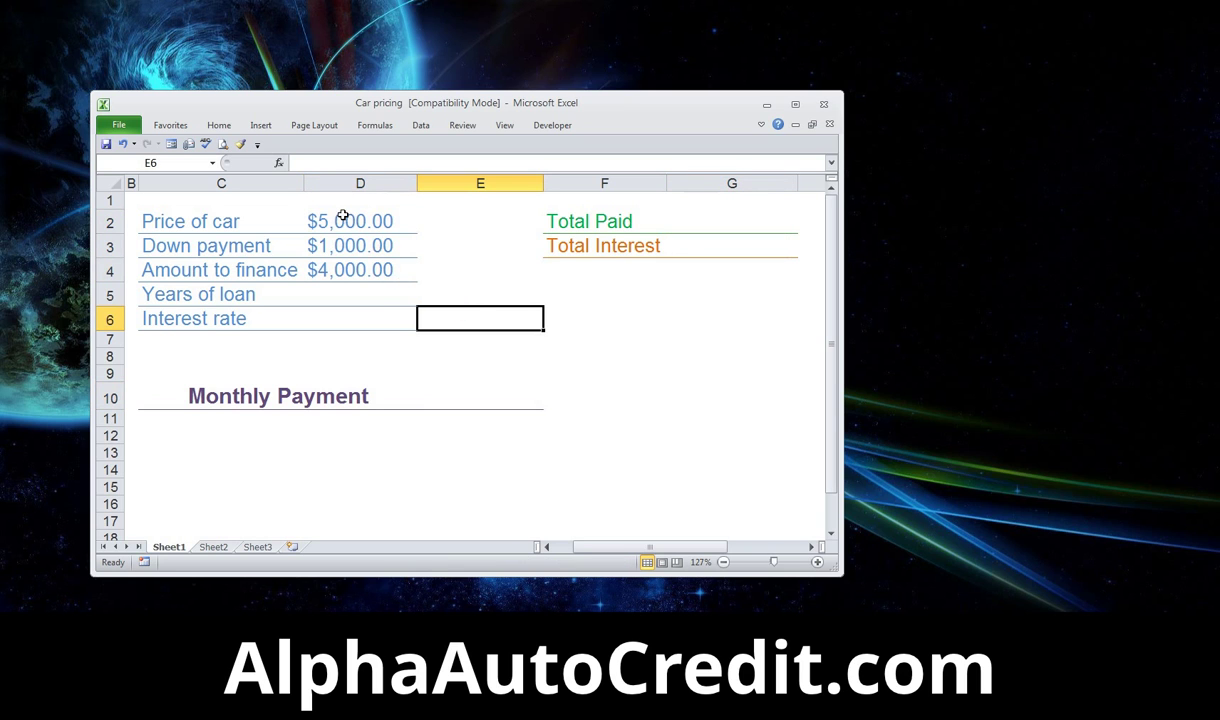
Enter 3 for the years of loan in D5 and 6 for the interest rate in D6.
click(366, 291)
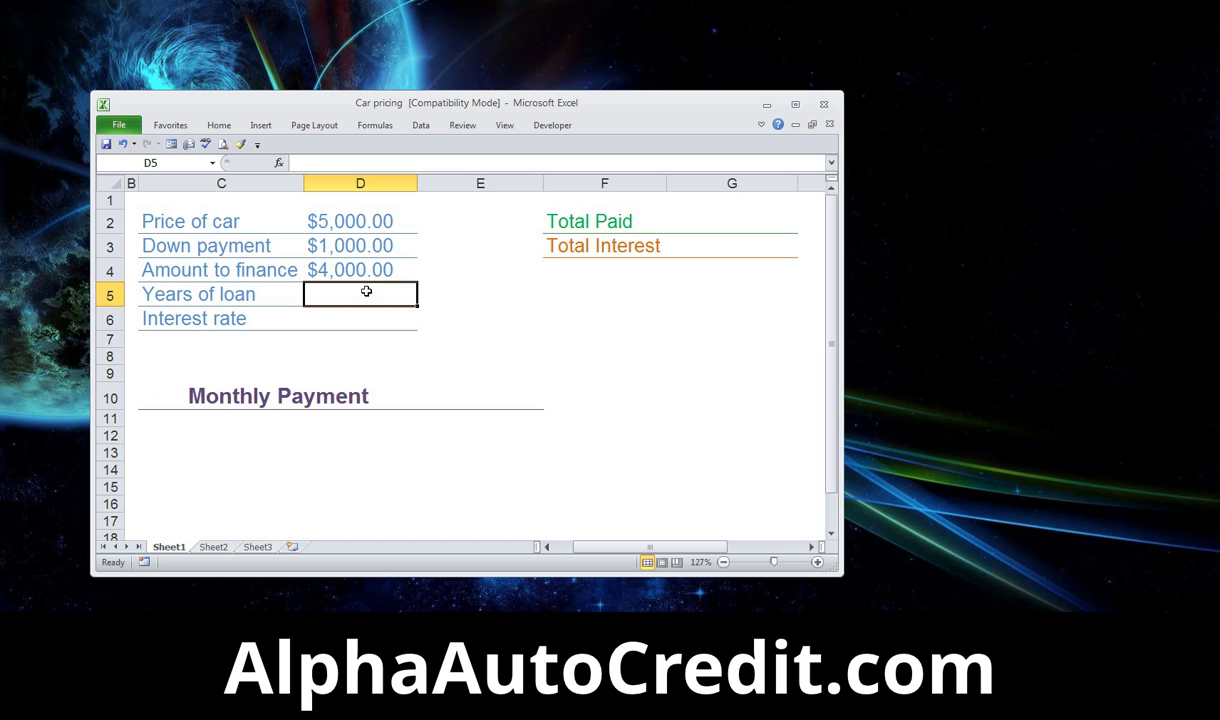
text(3)
key(Tab)
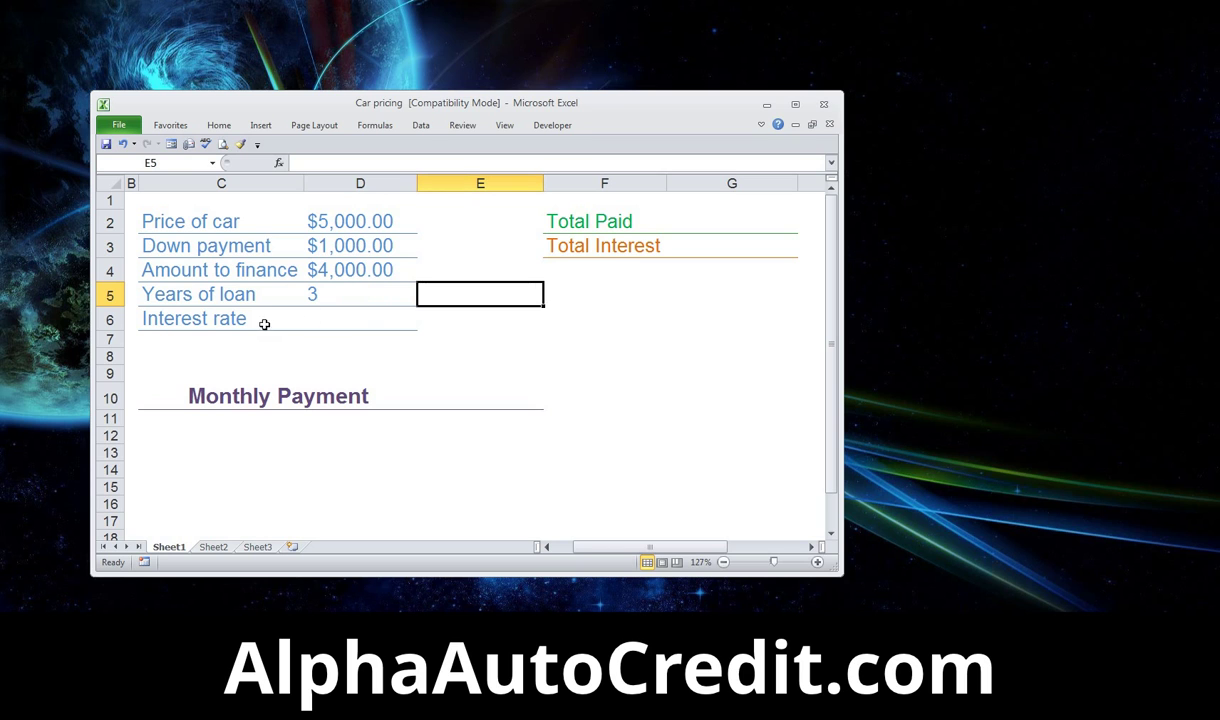
click(361, 323)
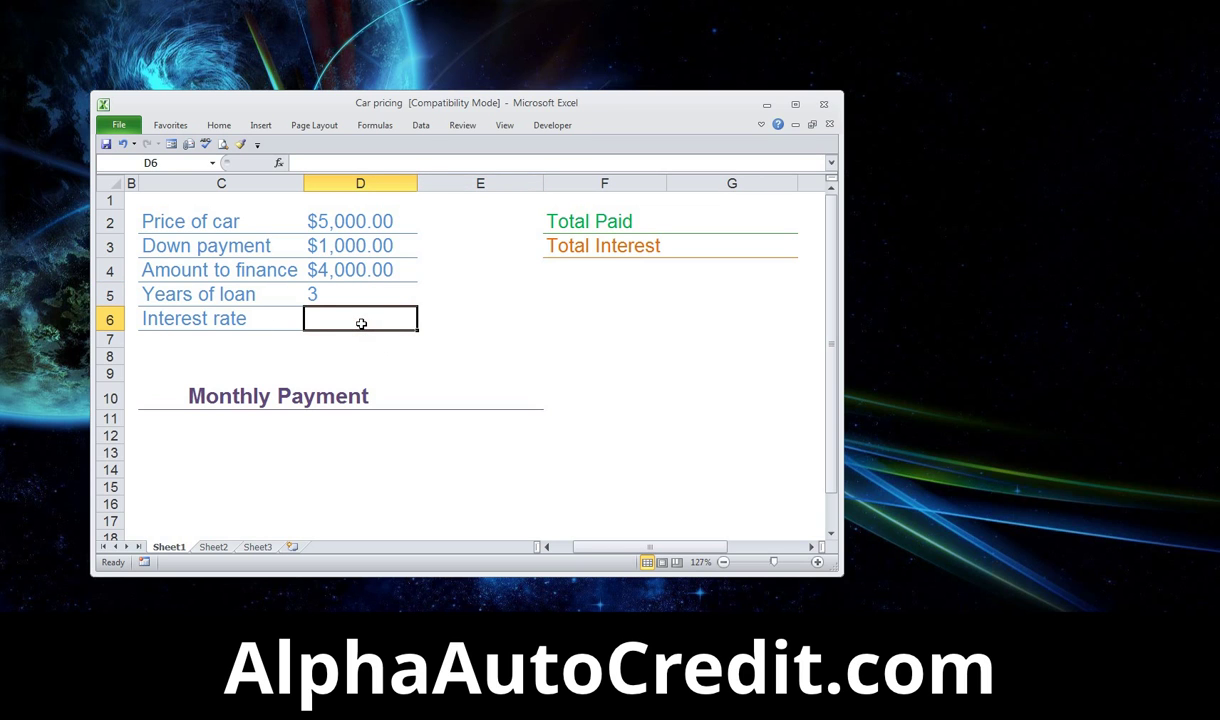
text(6)
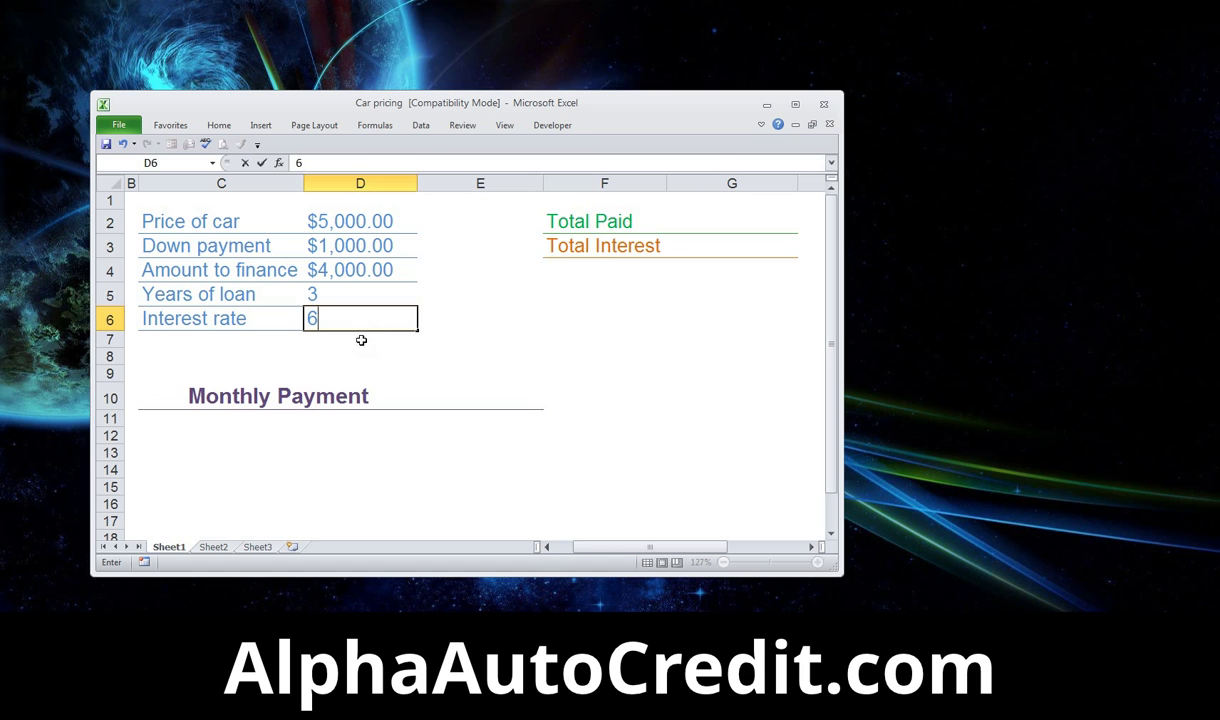
click(359, 339)
Format the interest rate cell D6 as a percentage and re-enter its value as 6%.
click(358, 320)
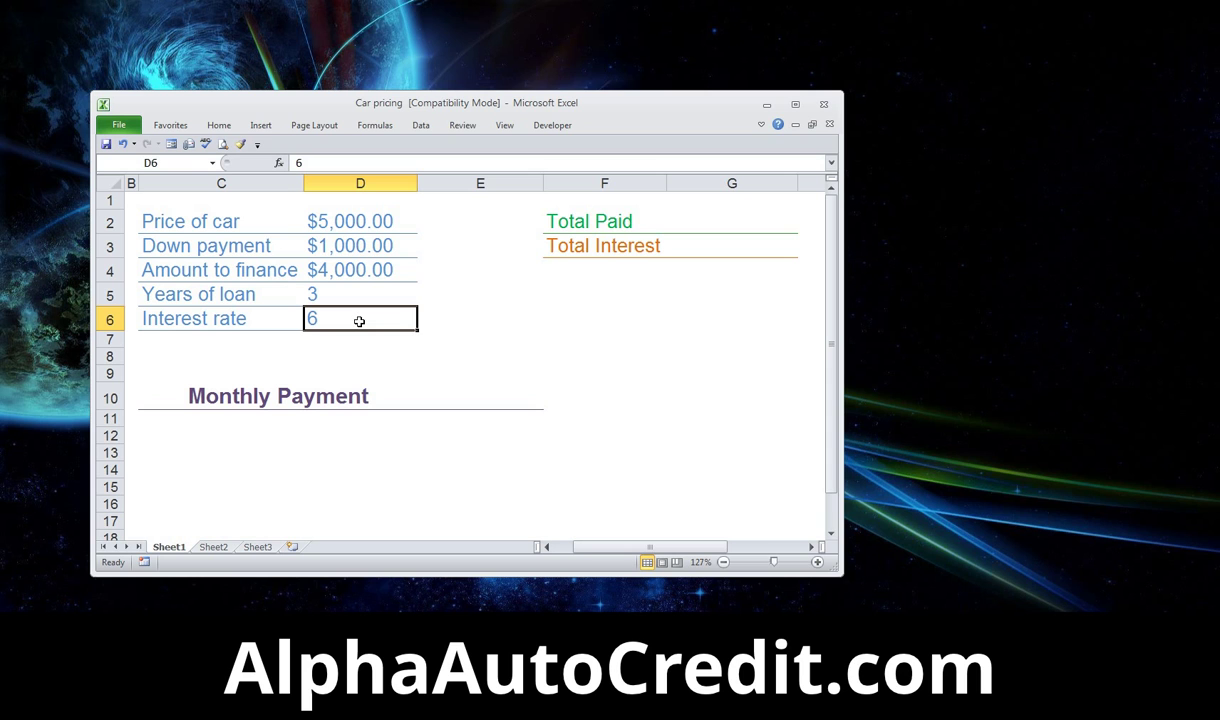
right_click(351, 320)
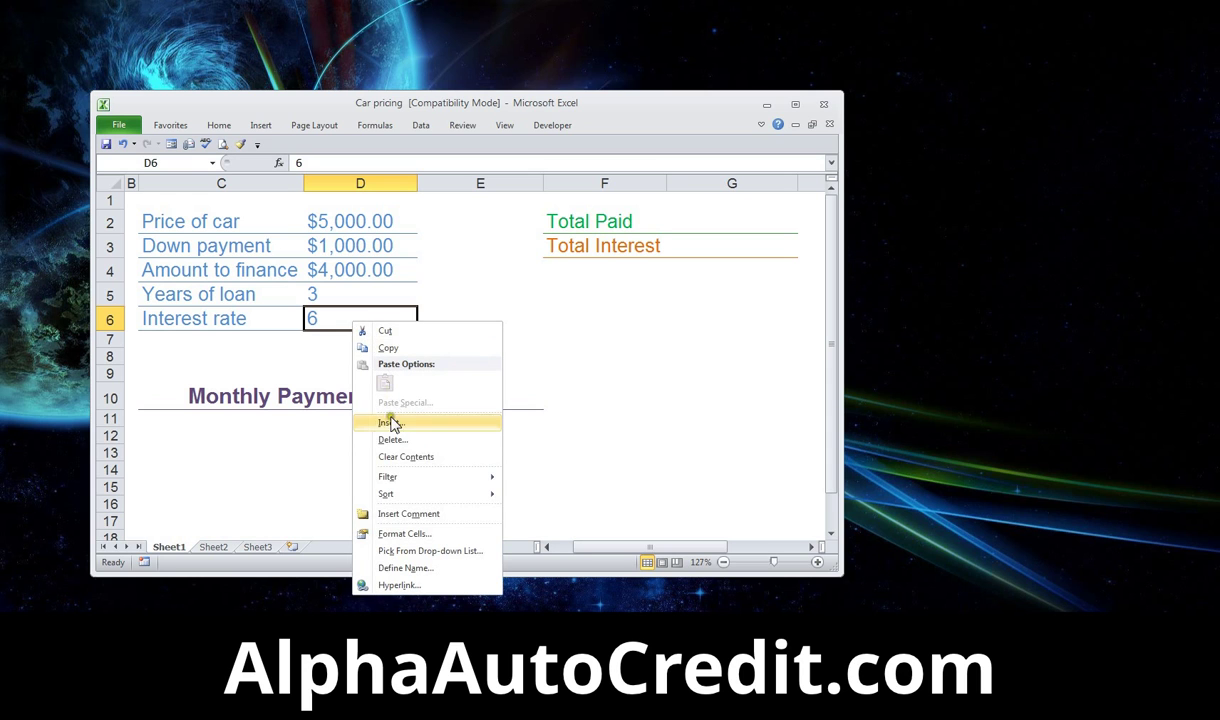
click(405, 535)
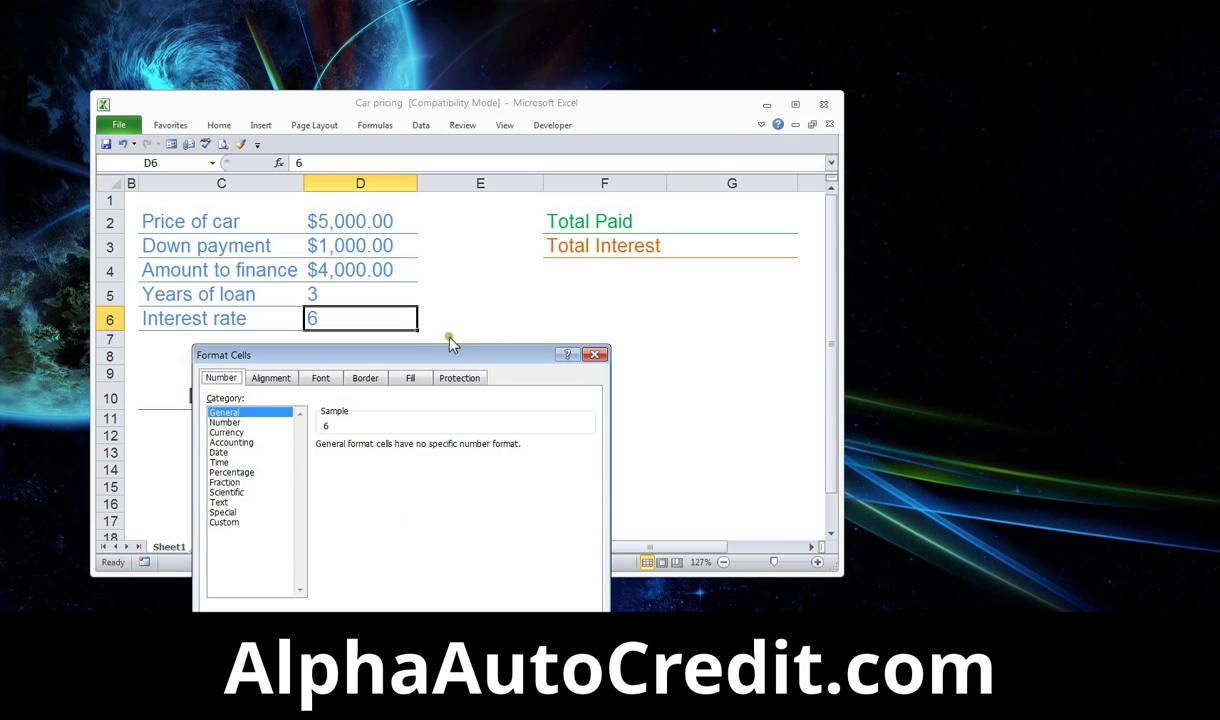
drag(449, 345, 668, 143)
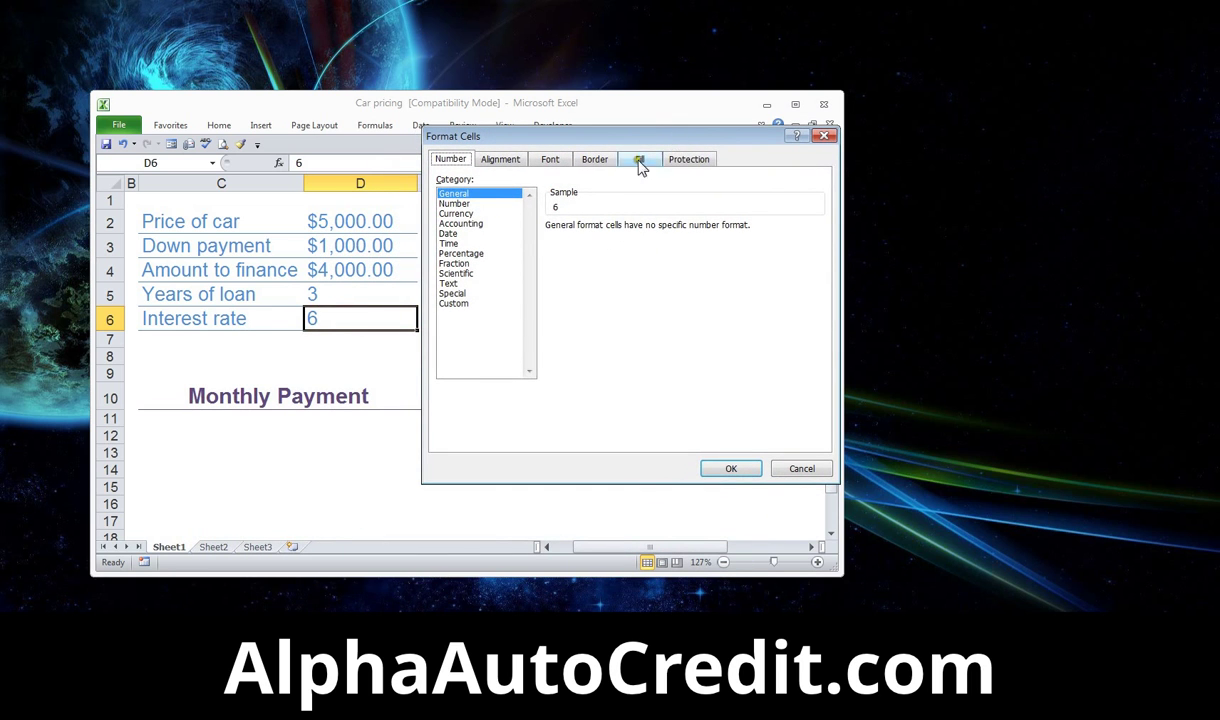
click(469, 255)
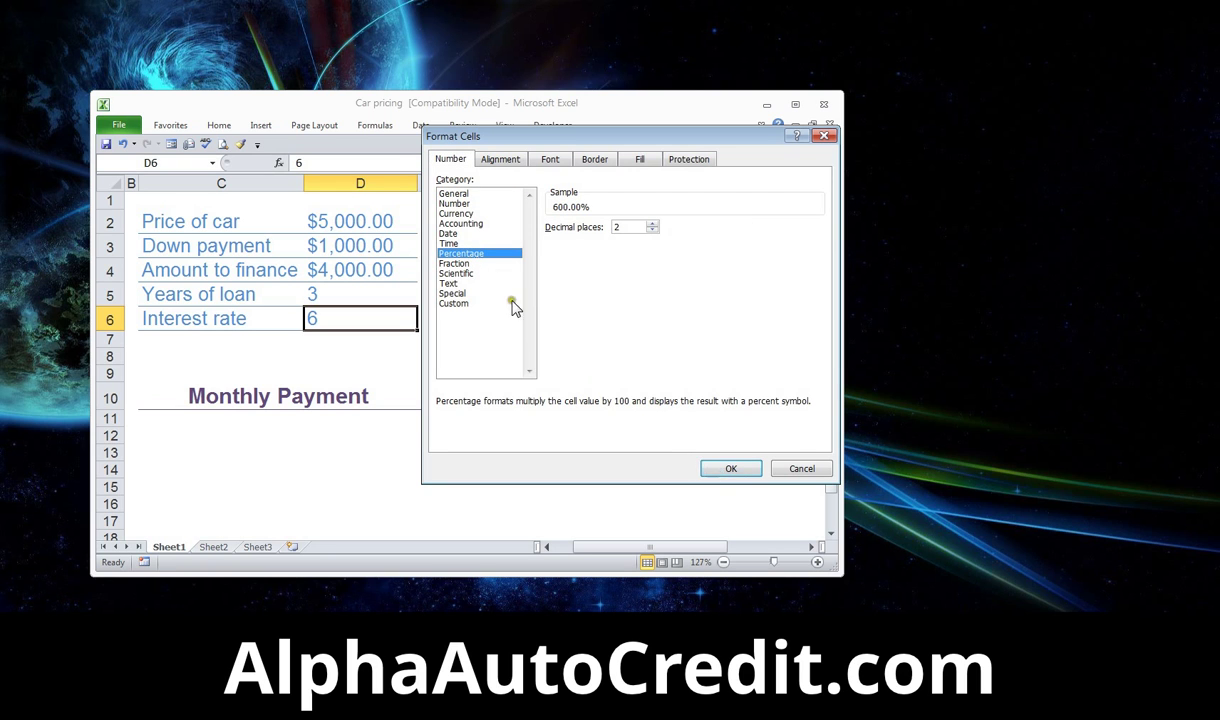
click(728, 469)
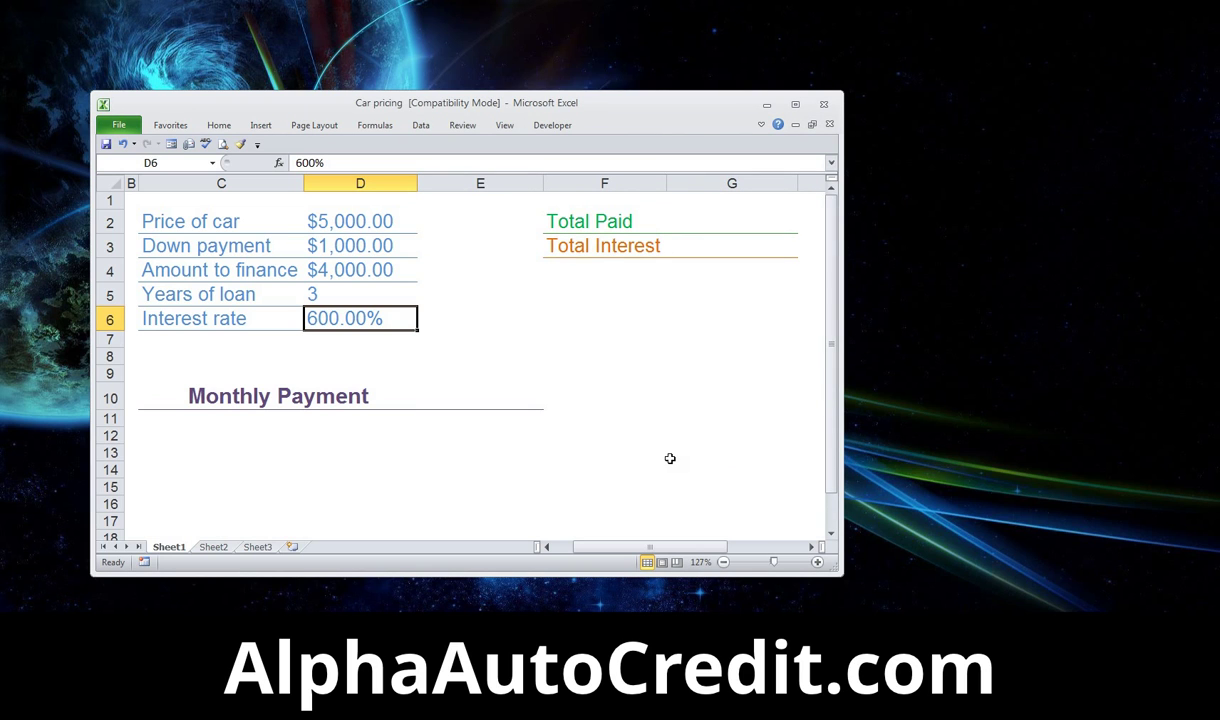
text(6)
click(610, 368)
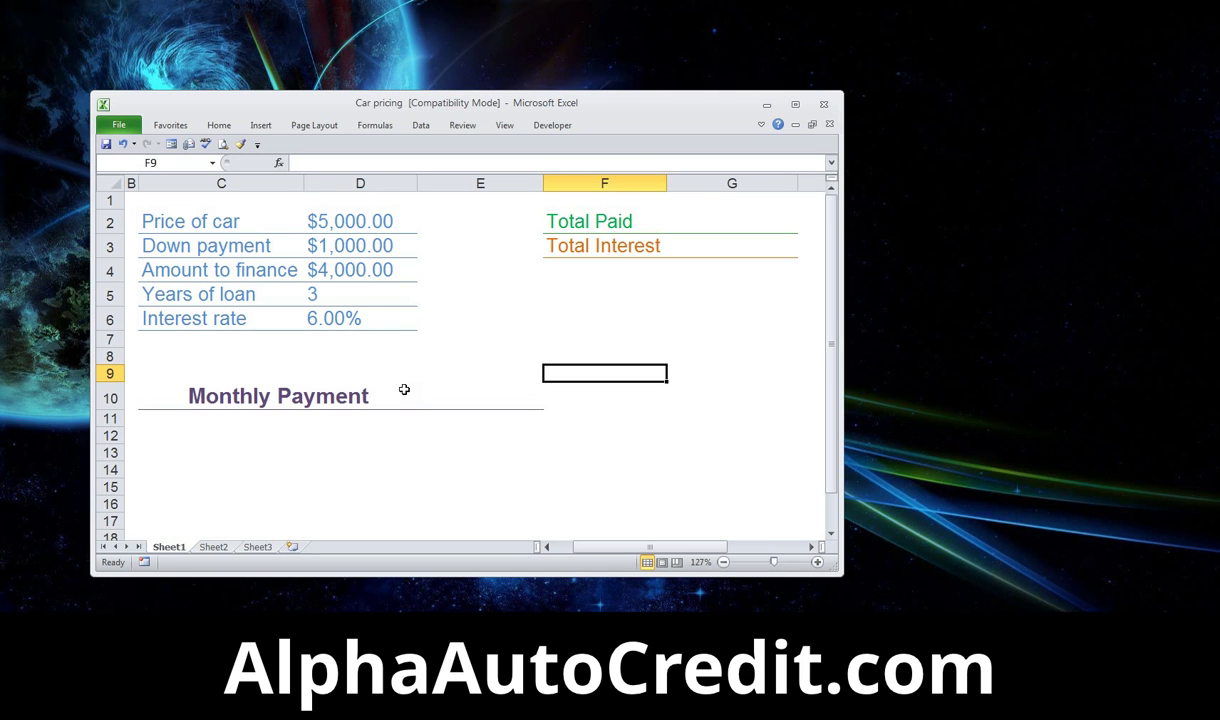
Search for the PMT function and insert it in the Monthly Payment cell E10.
click(499, 395)
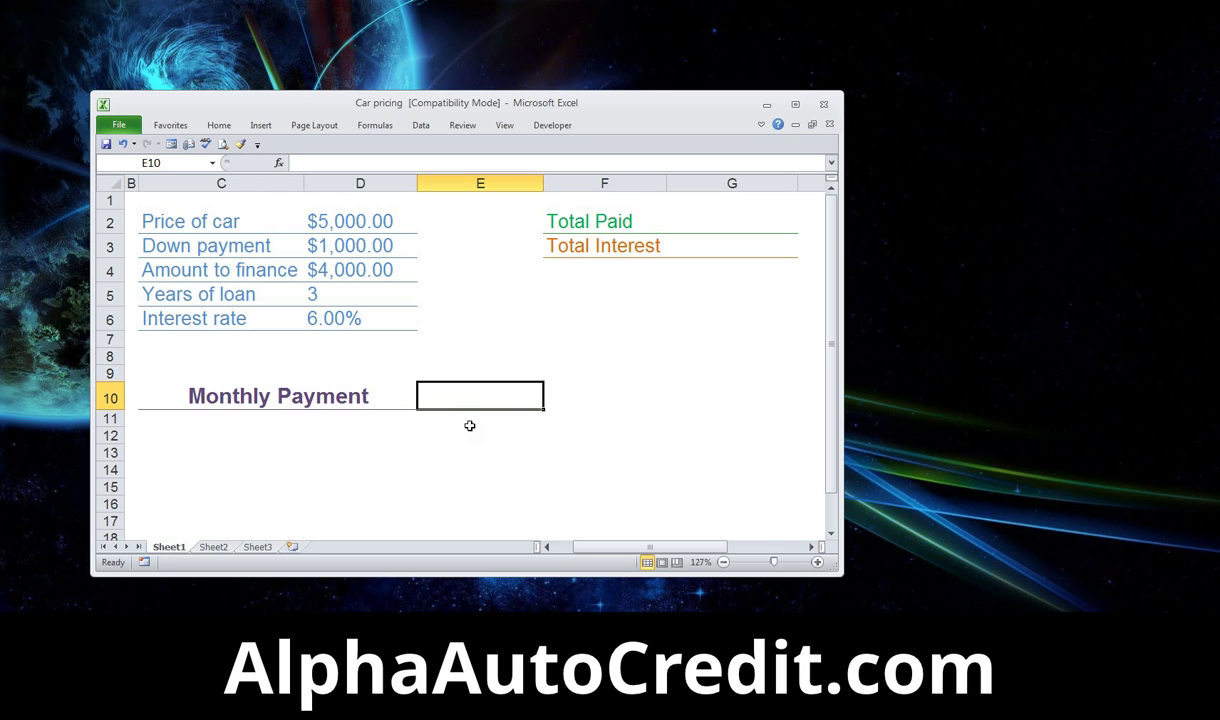
click(279, 163)
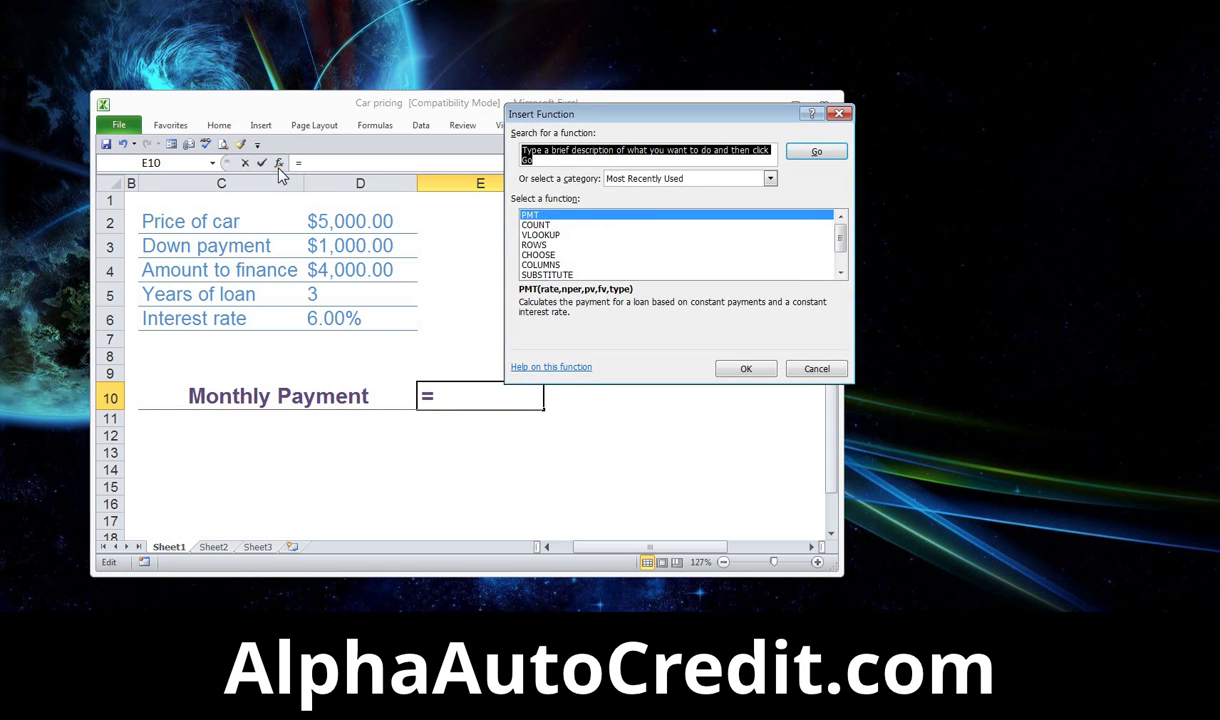
drag(929, 114, 588, 127)
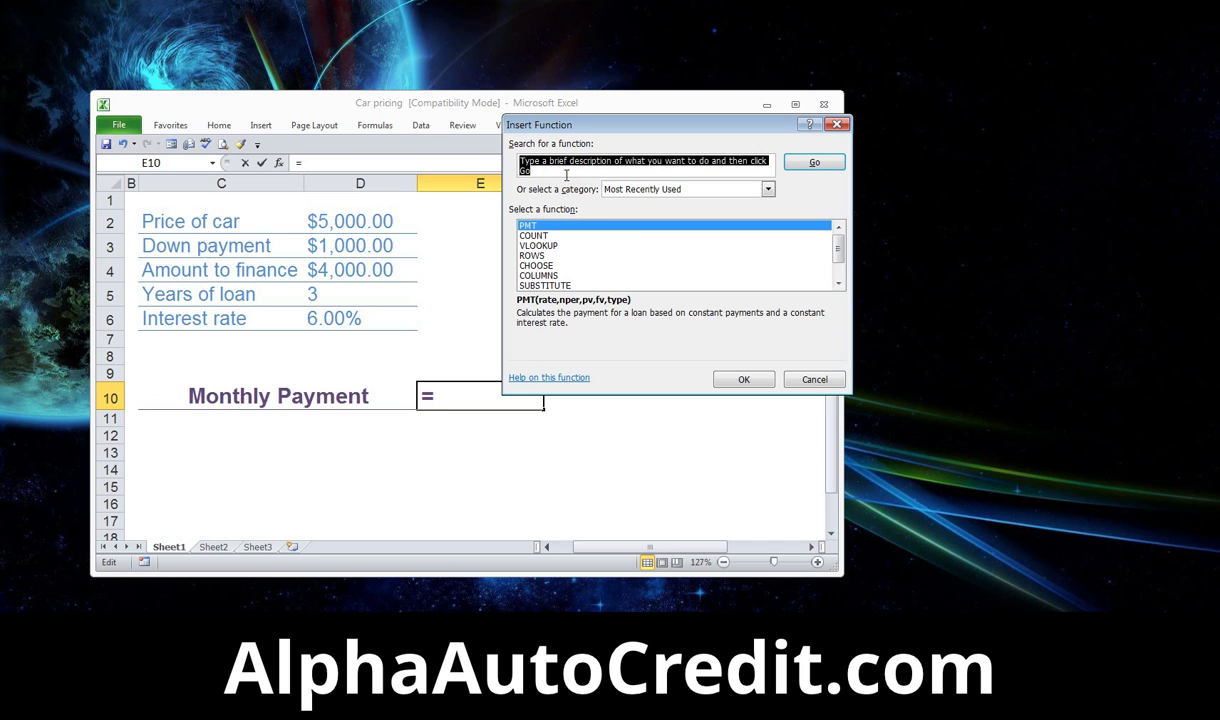
text(pmt)
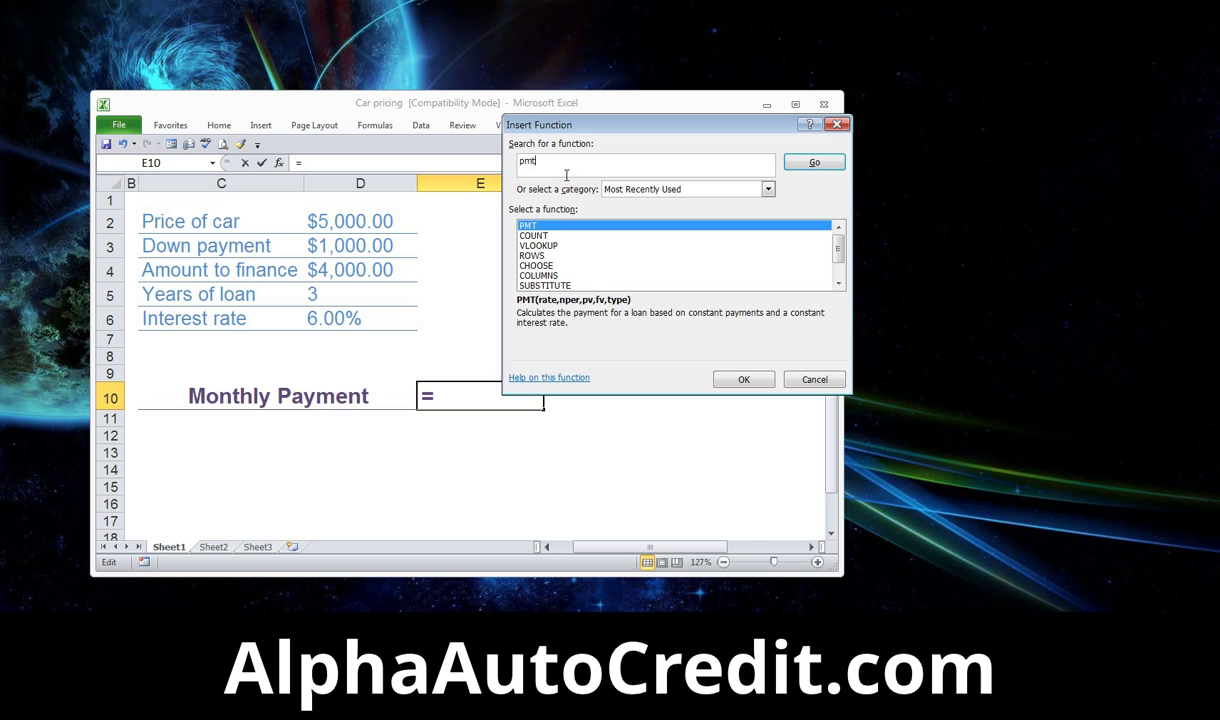
key(Return)
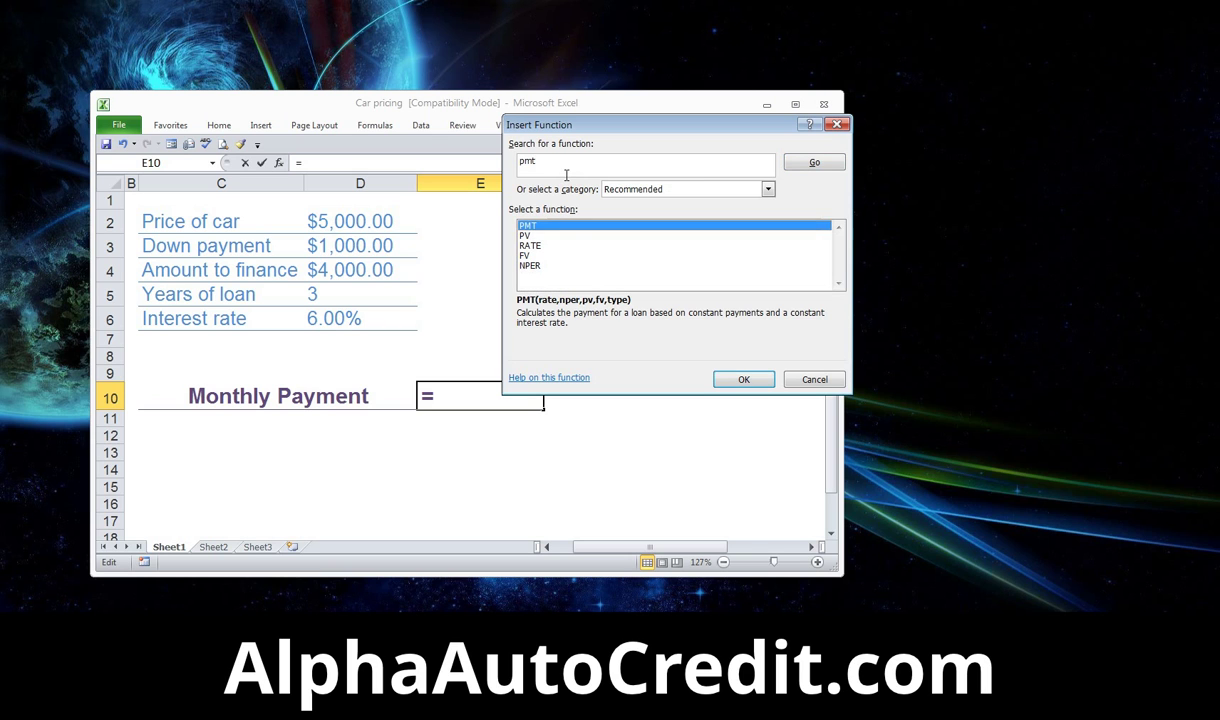
double_click(541, 229)
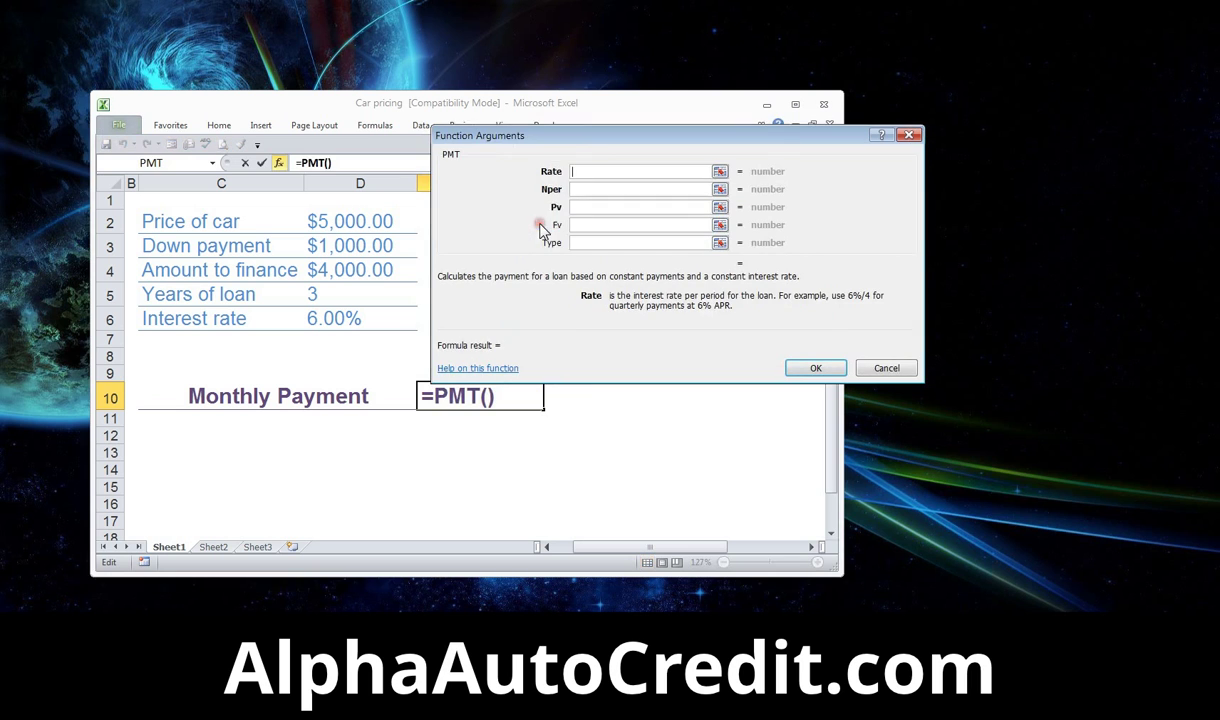
Set the PMT arguments Rate to D6/12 and Nper to D5*12, keeping the input cells uncovered.
mouse_move(573, 140)
mouse_down()
mouse_move(590, 130)
mouse_move(581, 125)
mouse_up()
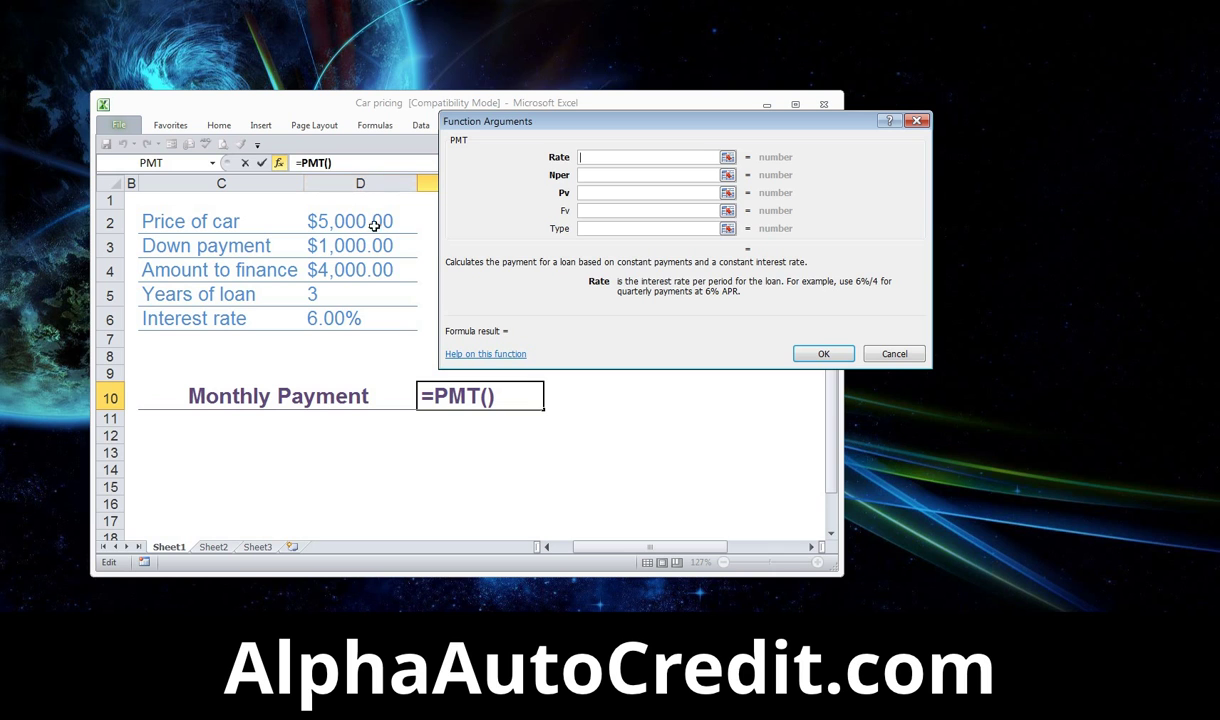
click(350, 318)
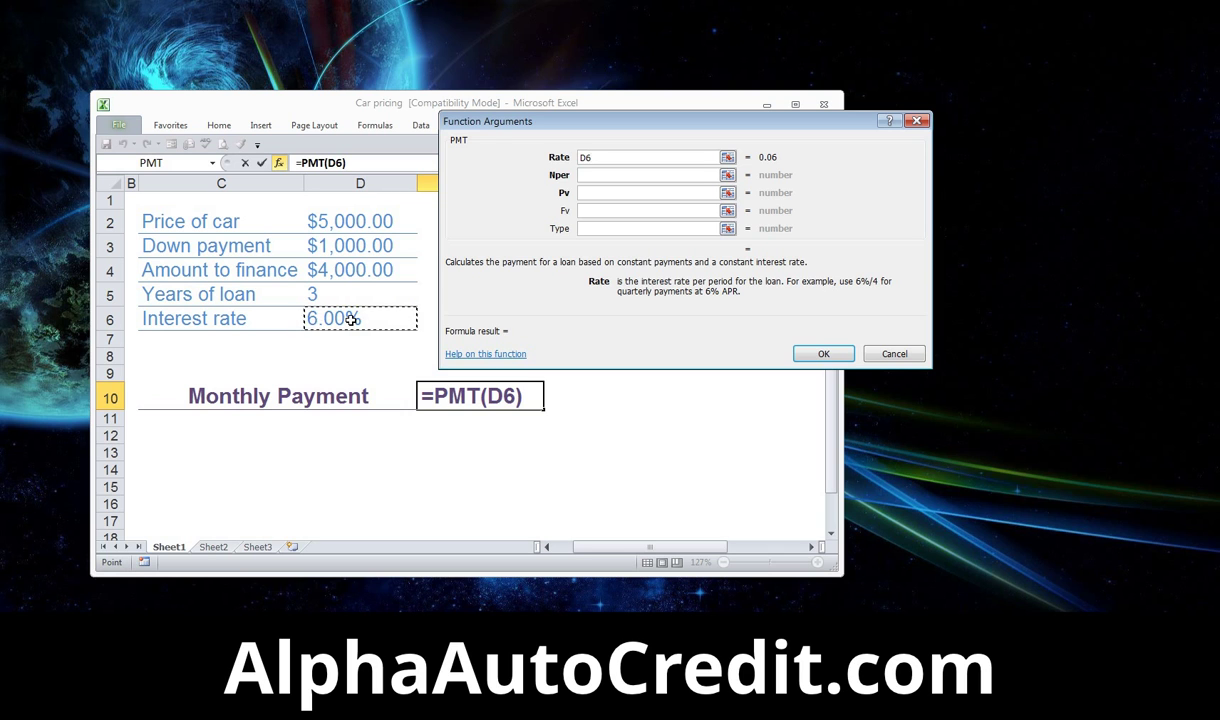
text(/12)
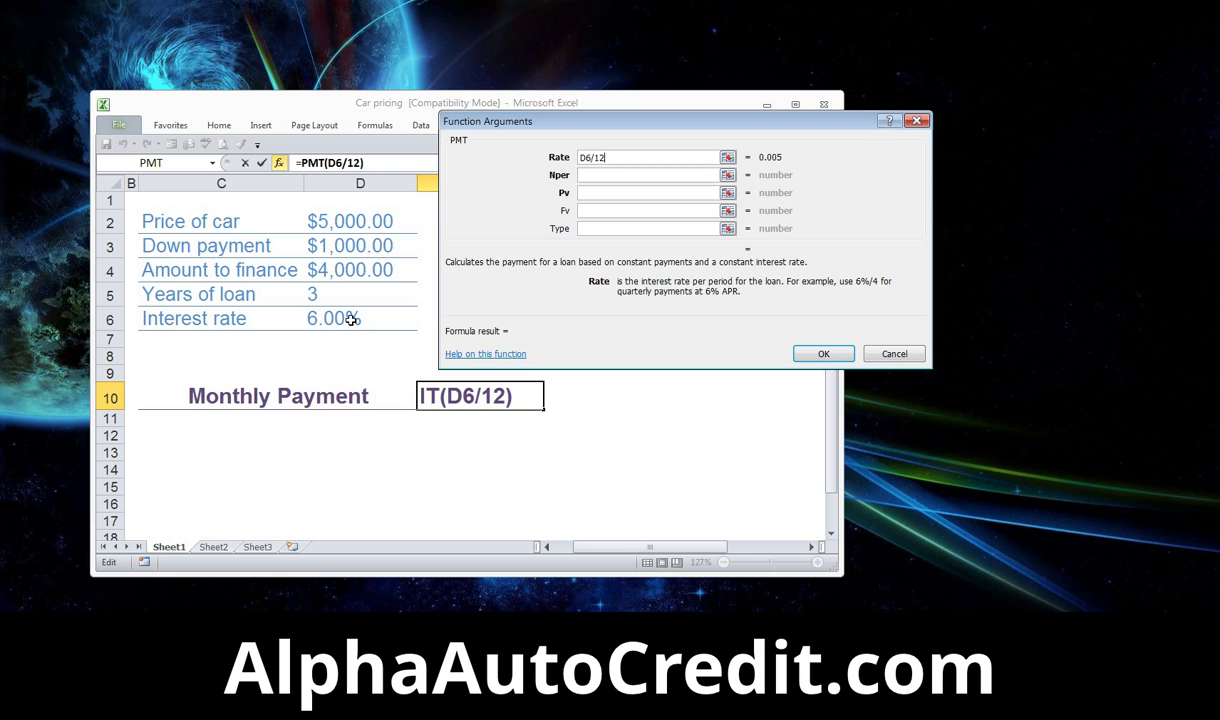
click(604, 175)
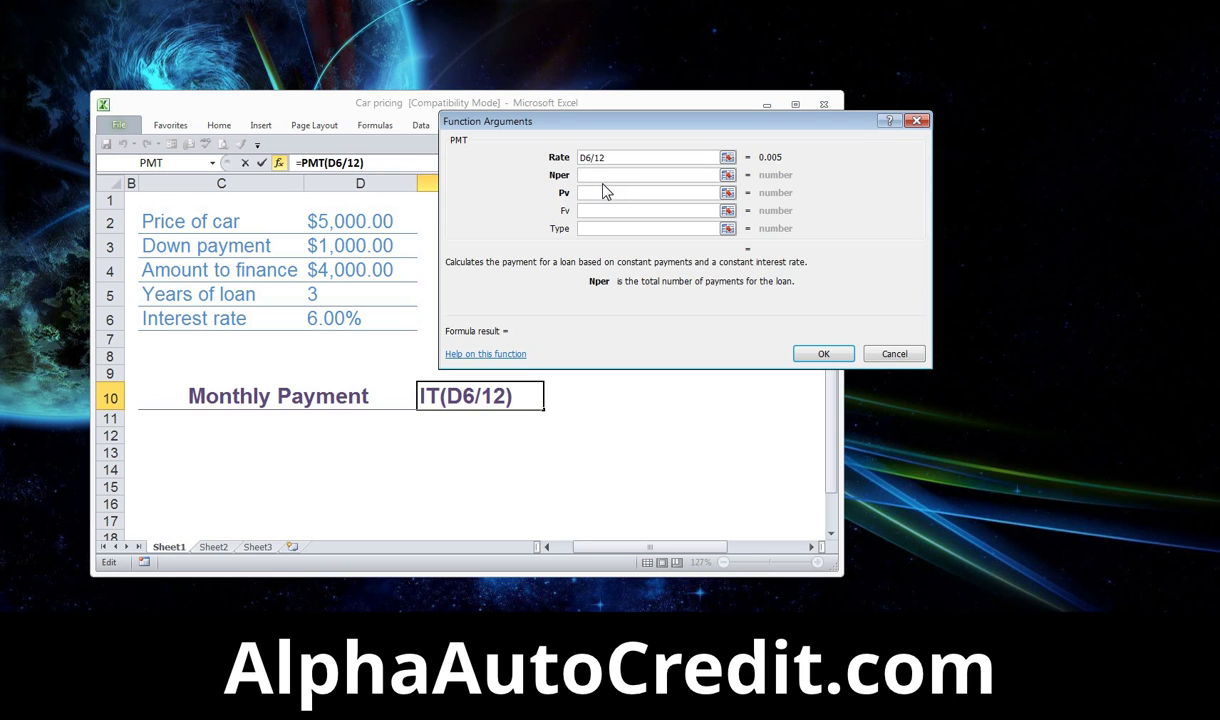
click(364, 302)
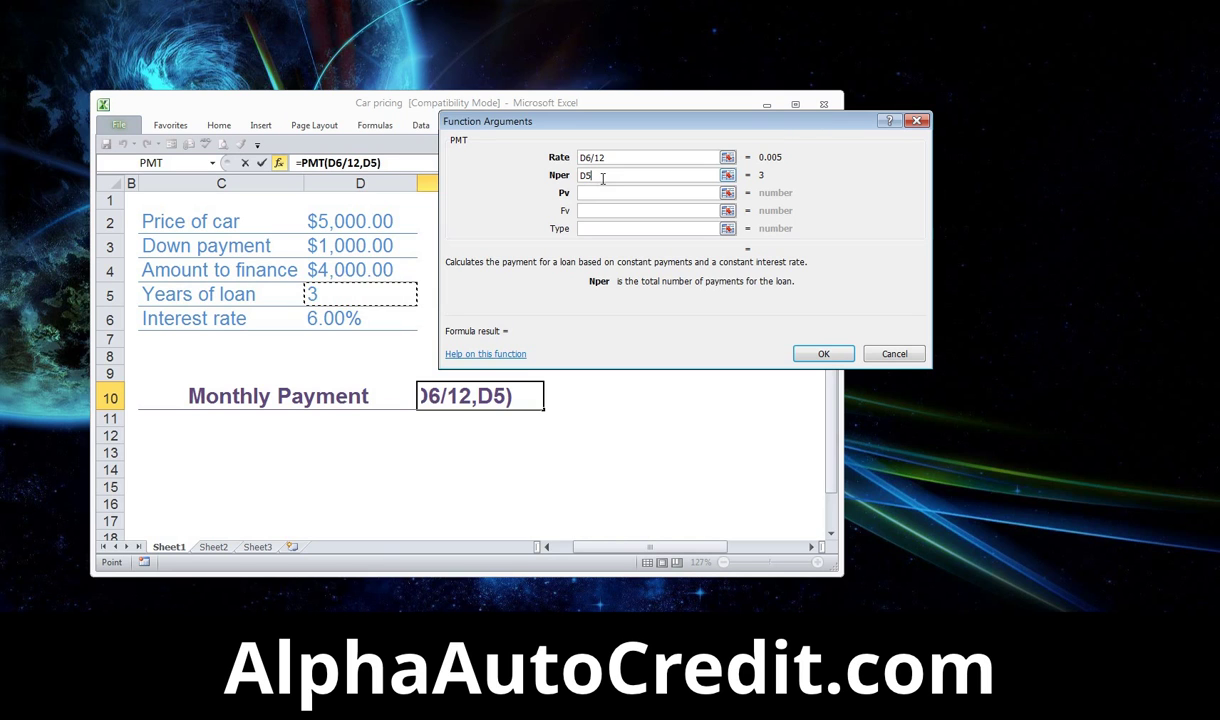
text(*)
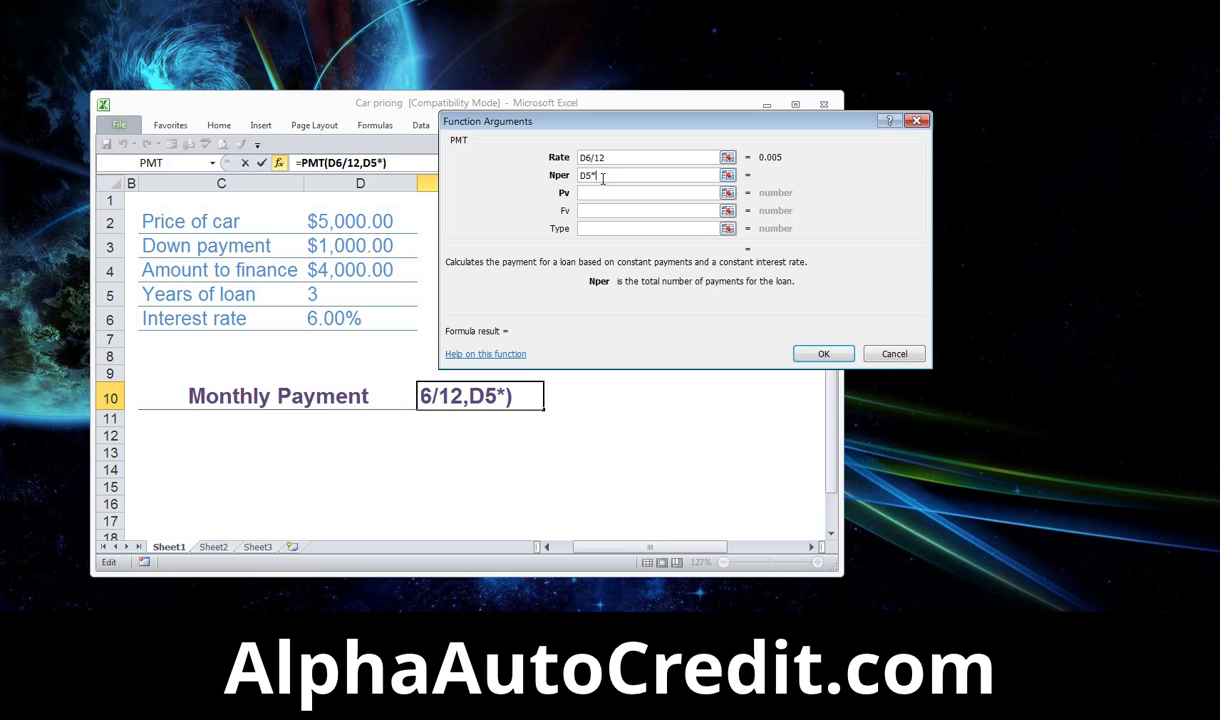
text(12)
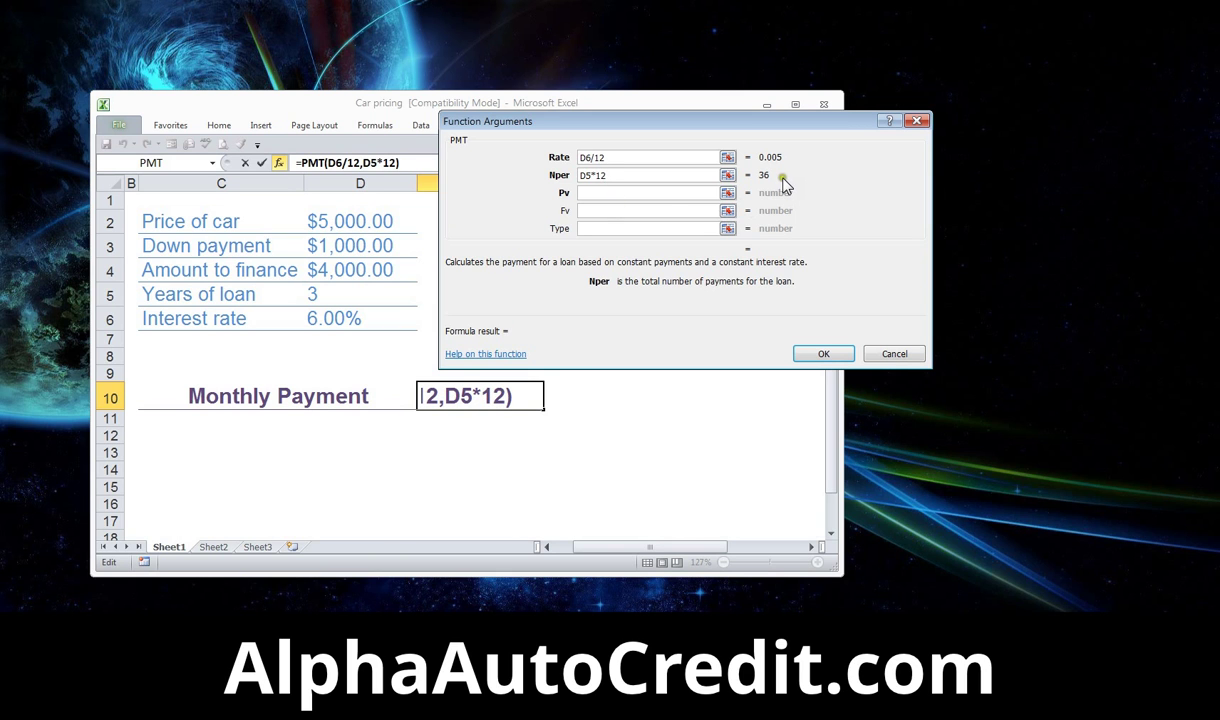
Set the PMT argument Pv to -D4 and complete the Monthly Payment formula.
click(637, 192)
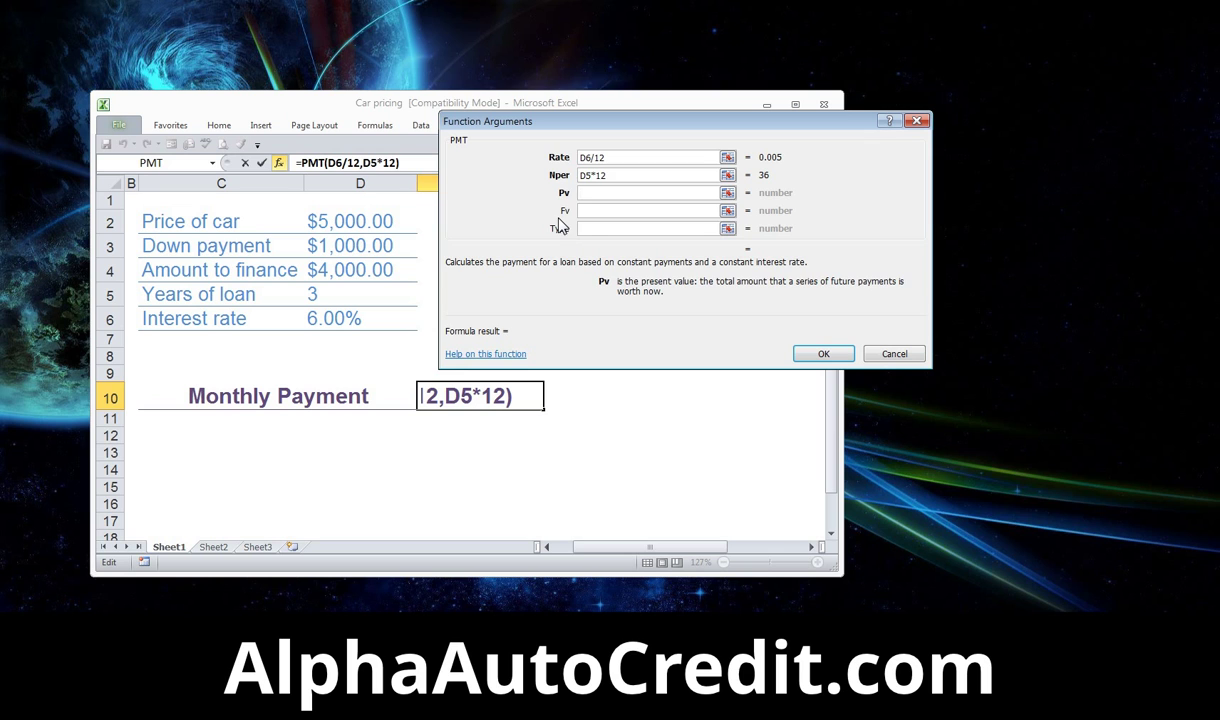
click(325, 258)
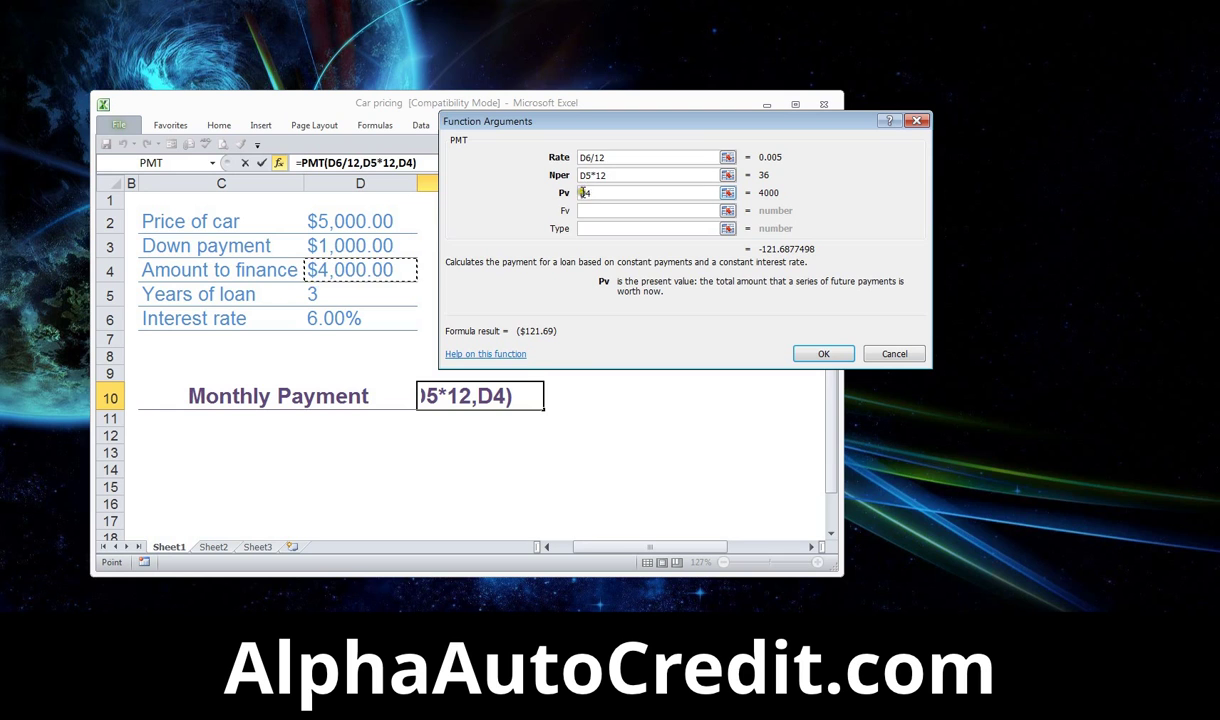
click(580, 229)
text(-)
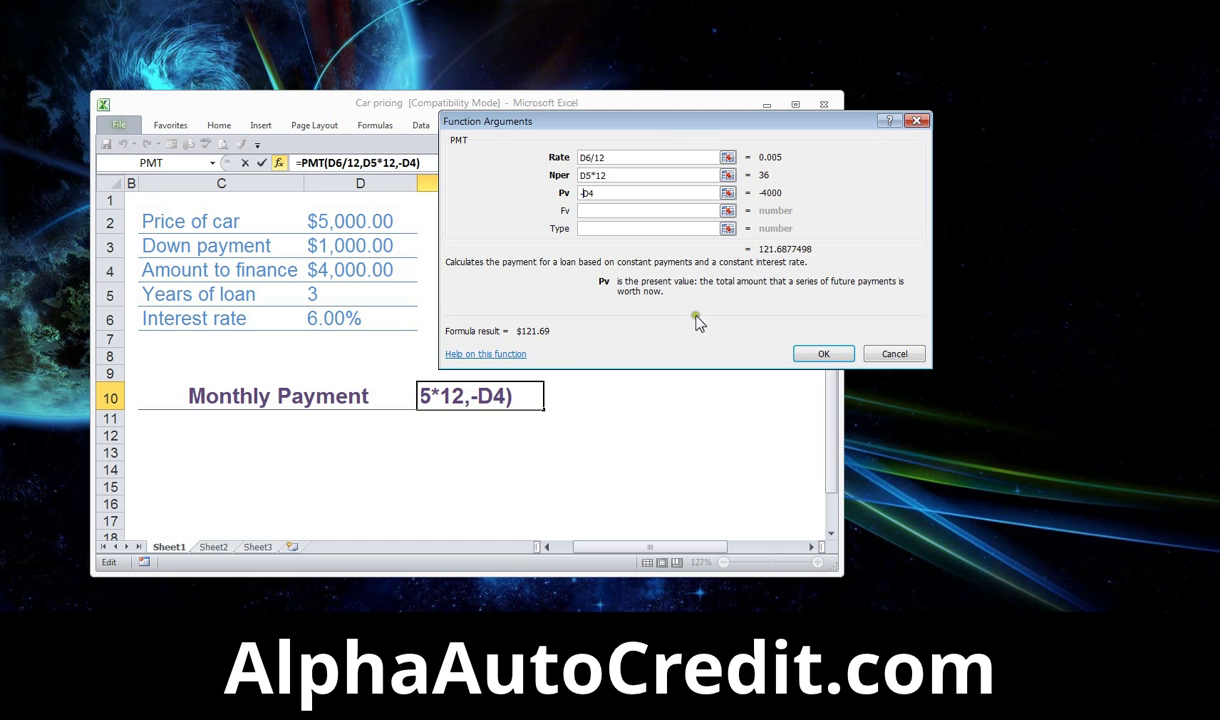
click(783, 341)
click(815, 354)
click(680, 425)
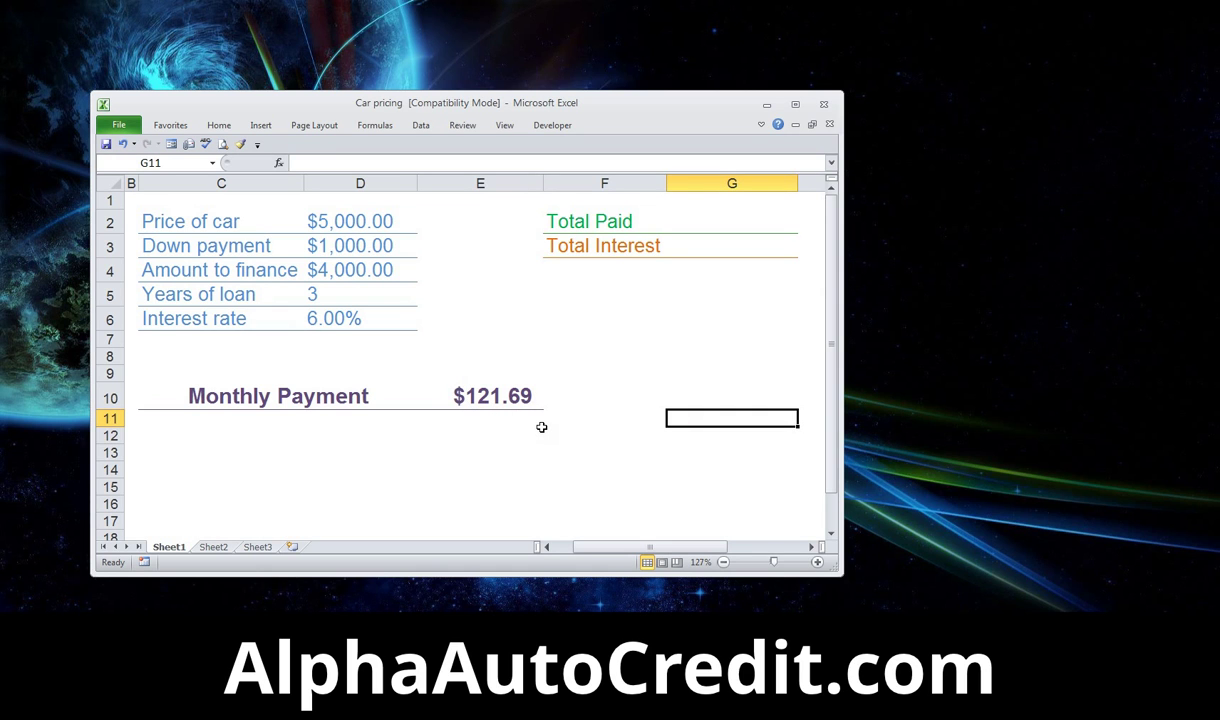
Change the price of the car in D2 to 20000 and the down payment in D3 to 5000.
click(367, 222)
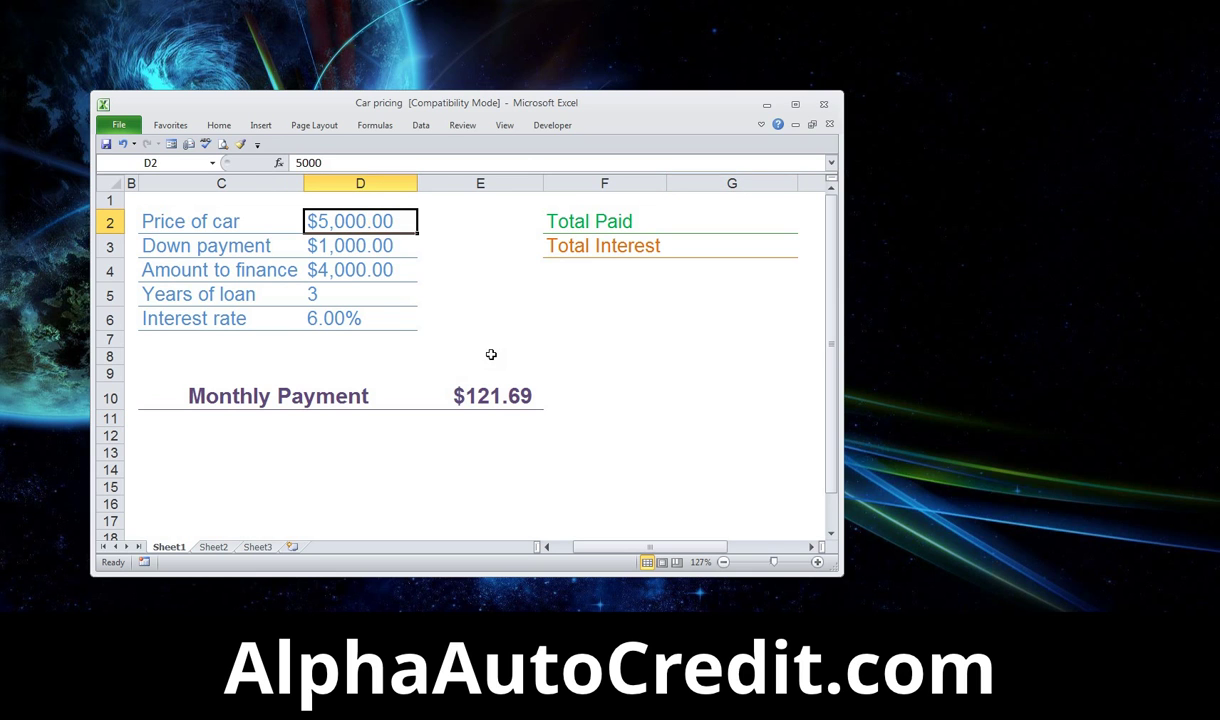
text(20,00)
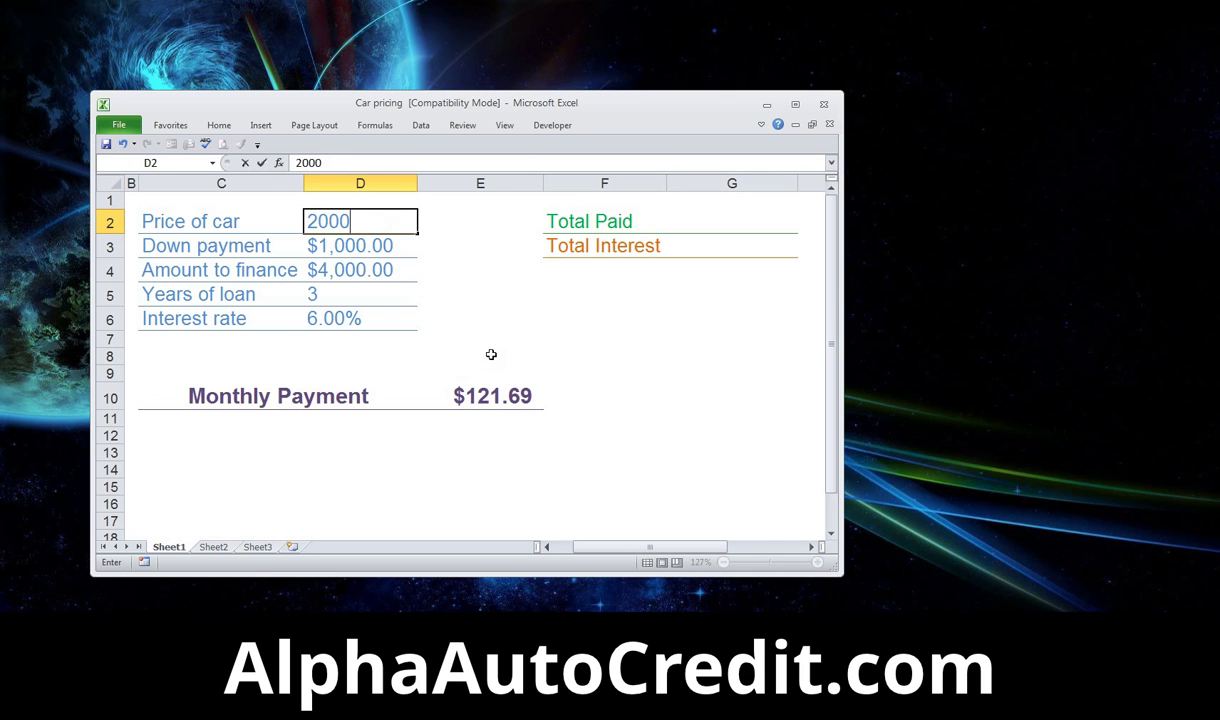
text(0)
key(Return)
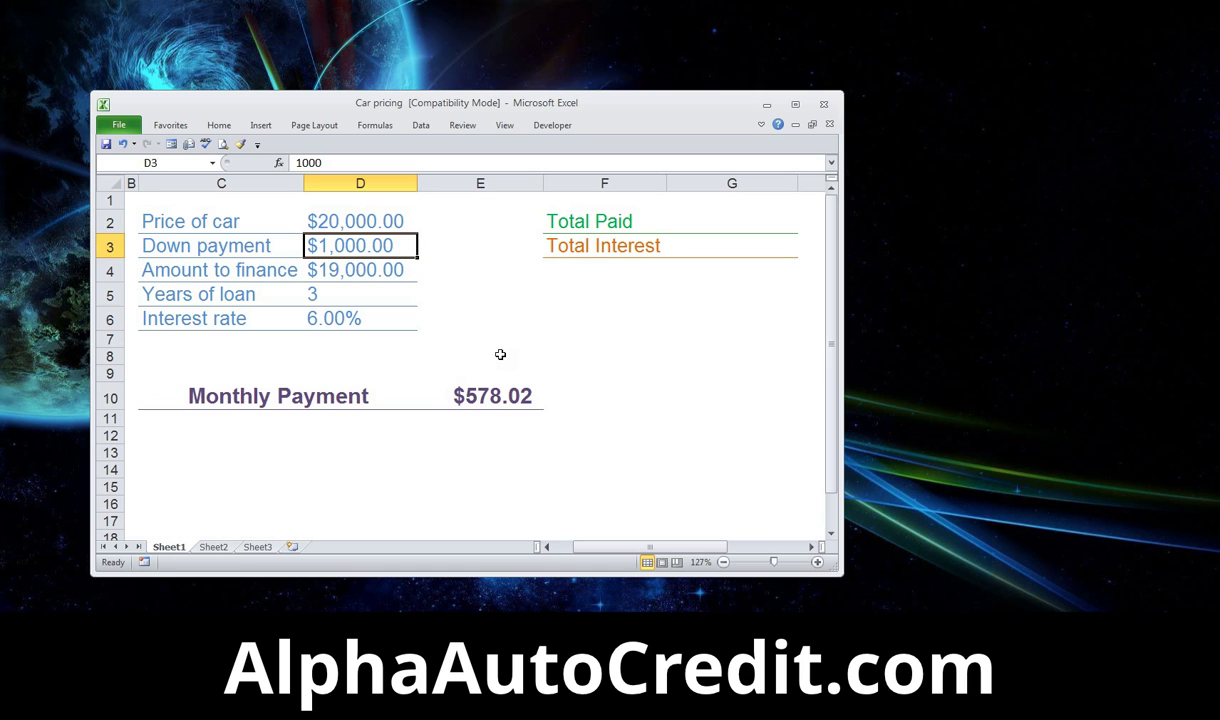
text(5000)
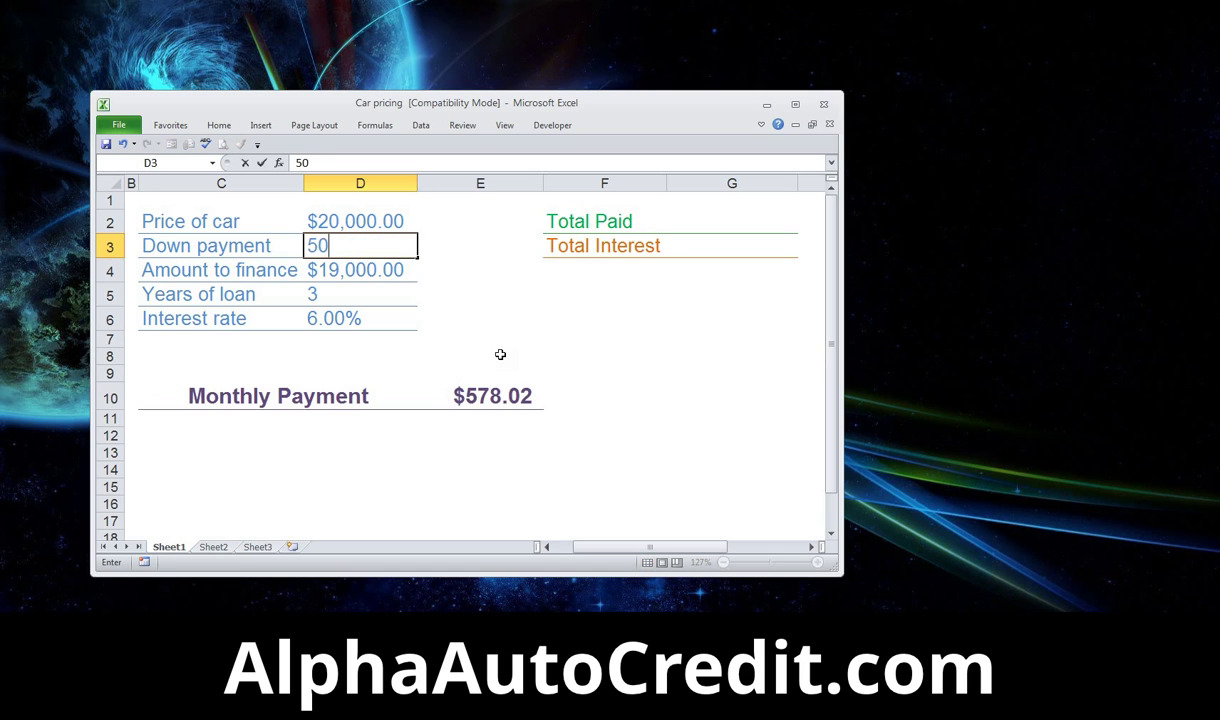
key(Return)
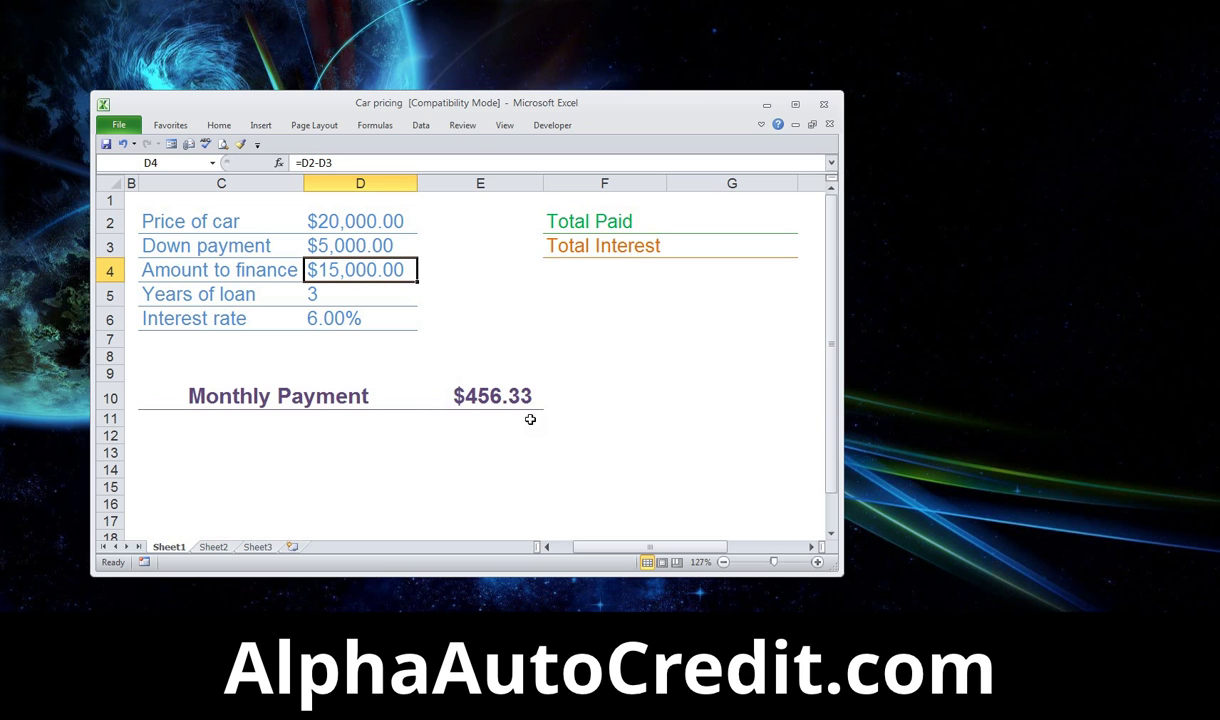
Set the years of loan in D5 to 5 and the interest rate in D6 to 15%.
click(360, 294)
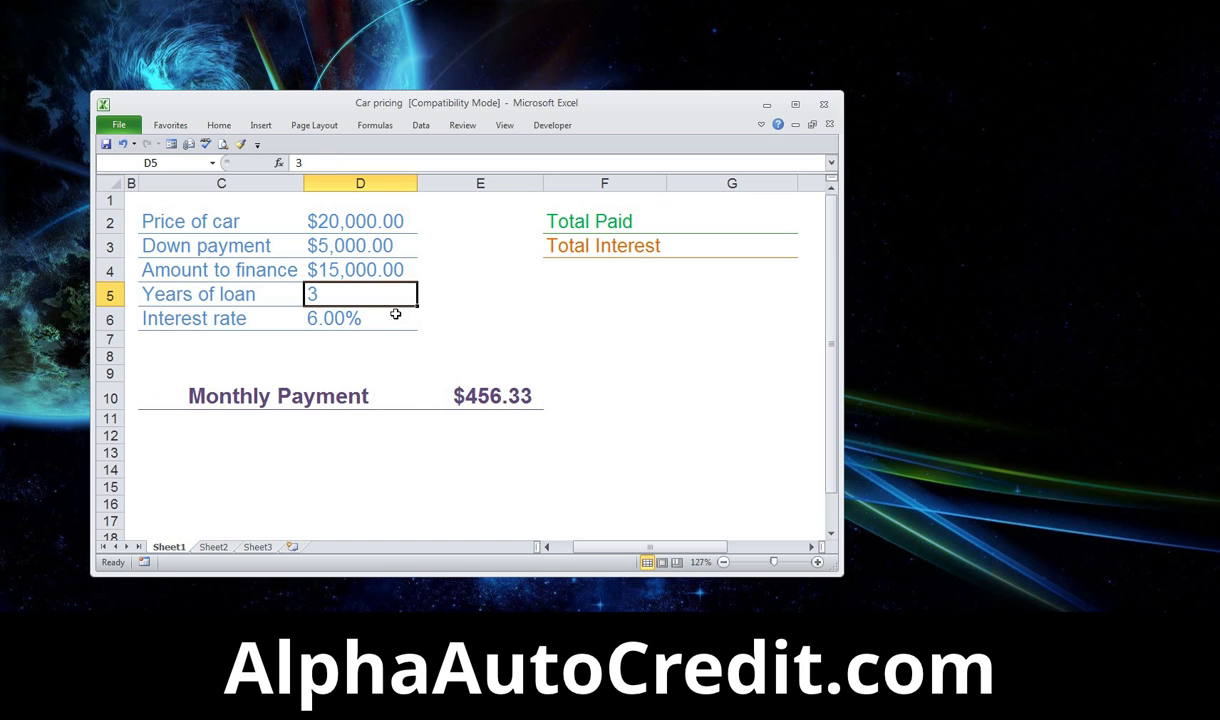
text(5)
key(Return)
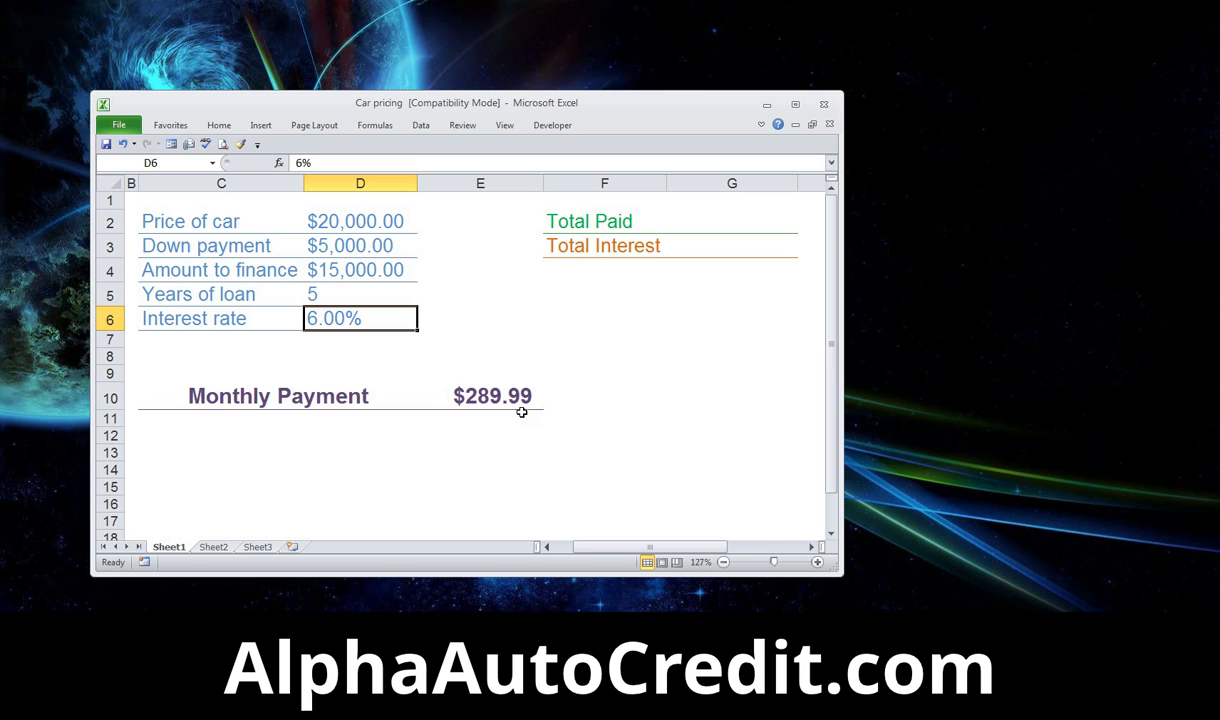
text(15%)
key(Return)
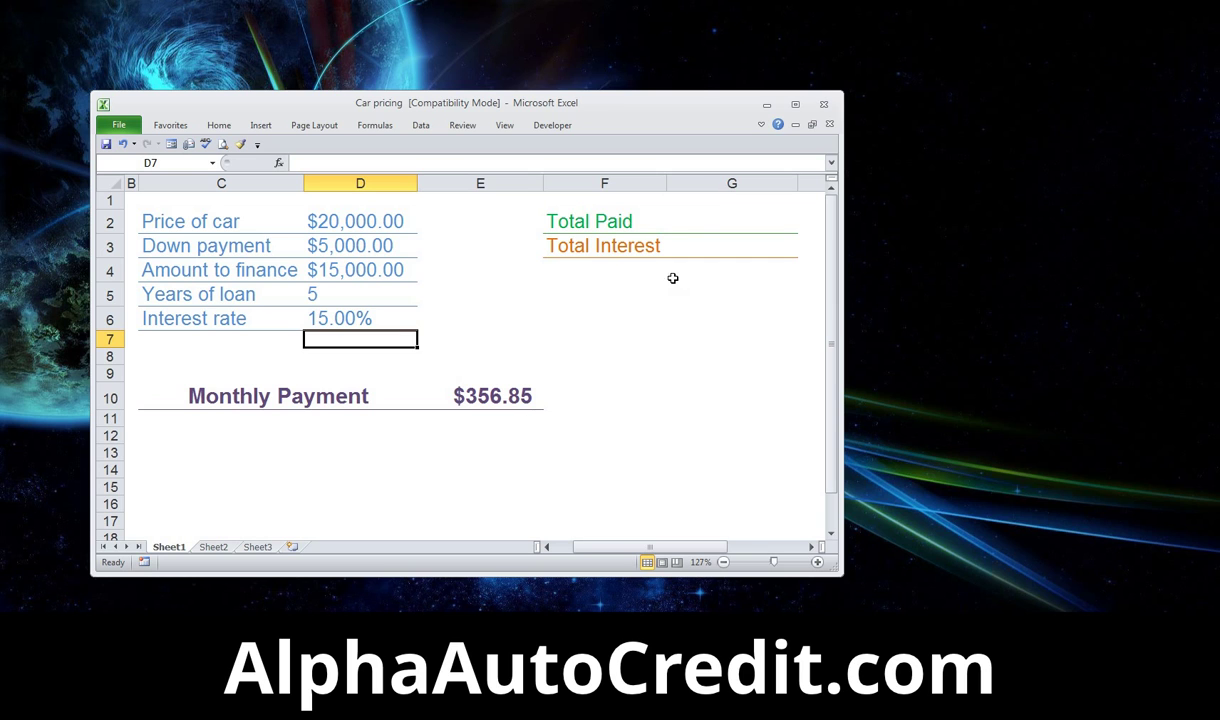
Enter the formula =D5*E10 in the Total Paid cell G2, multiplying the loan years by the monthly payment.
click(689, 215)
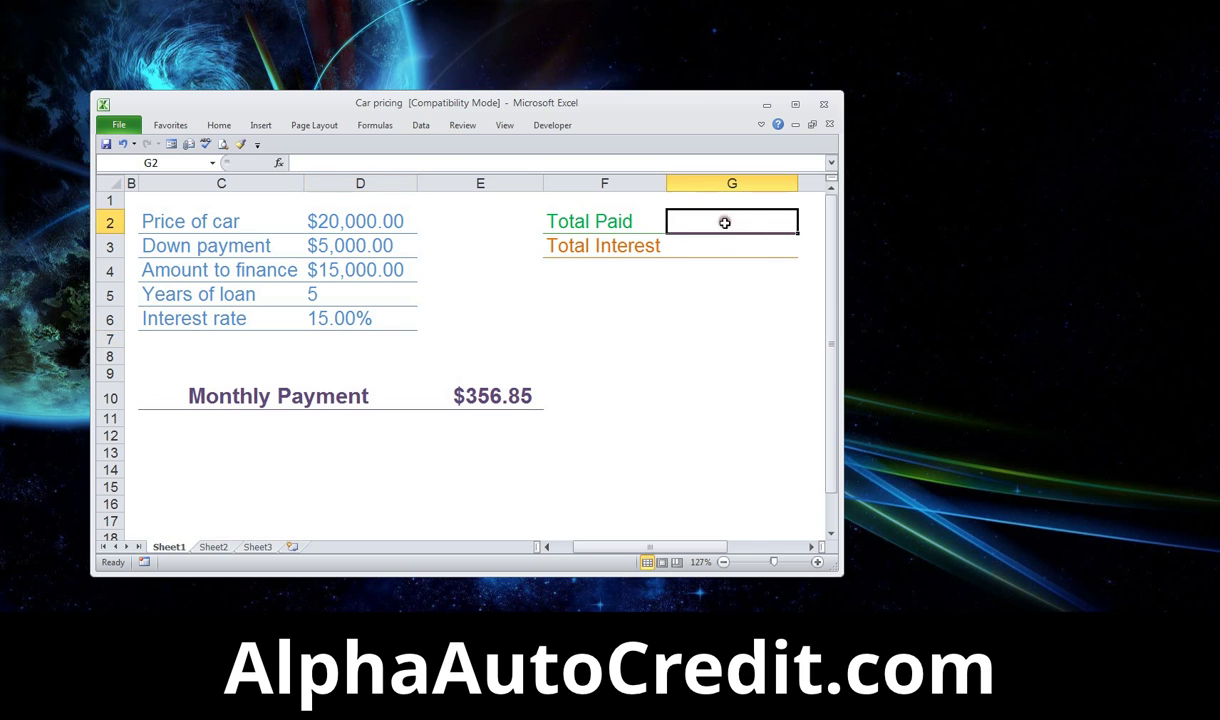
click(691, 234)
click(700, 211)
click(310, 166)
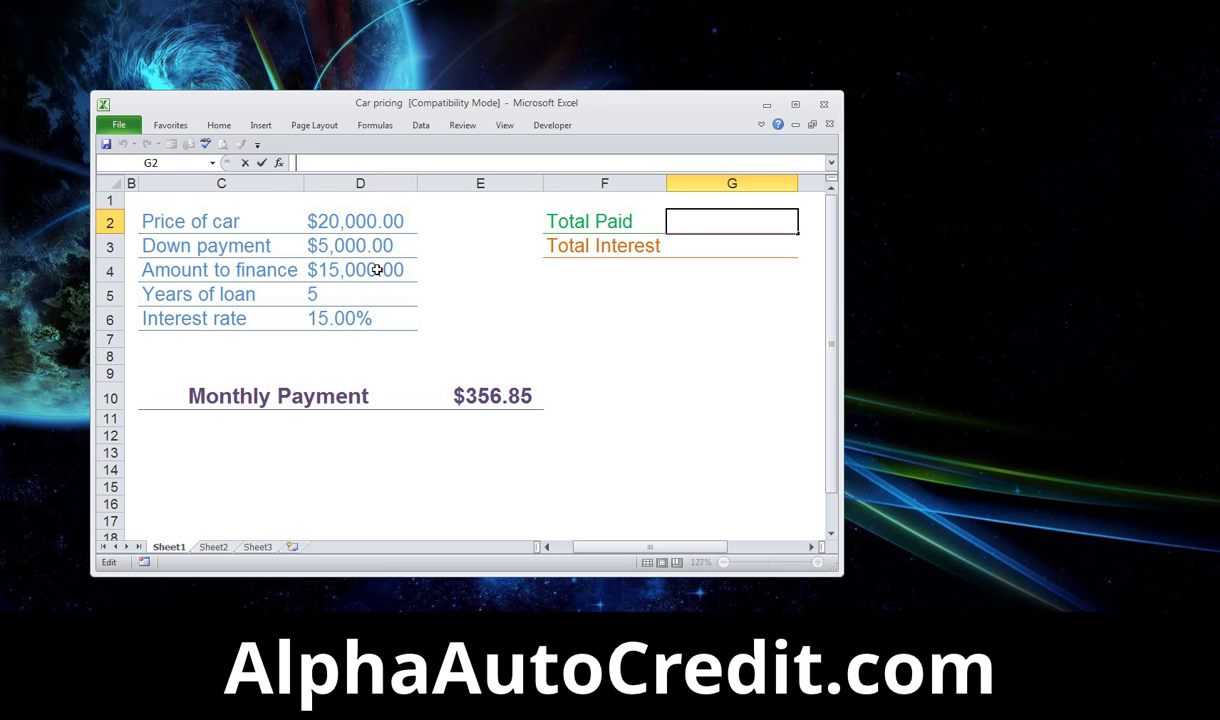
text(=)
click(327, 287)
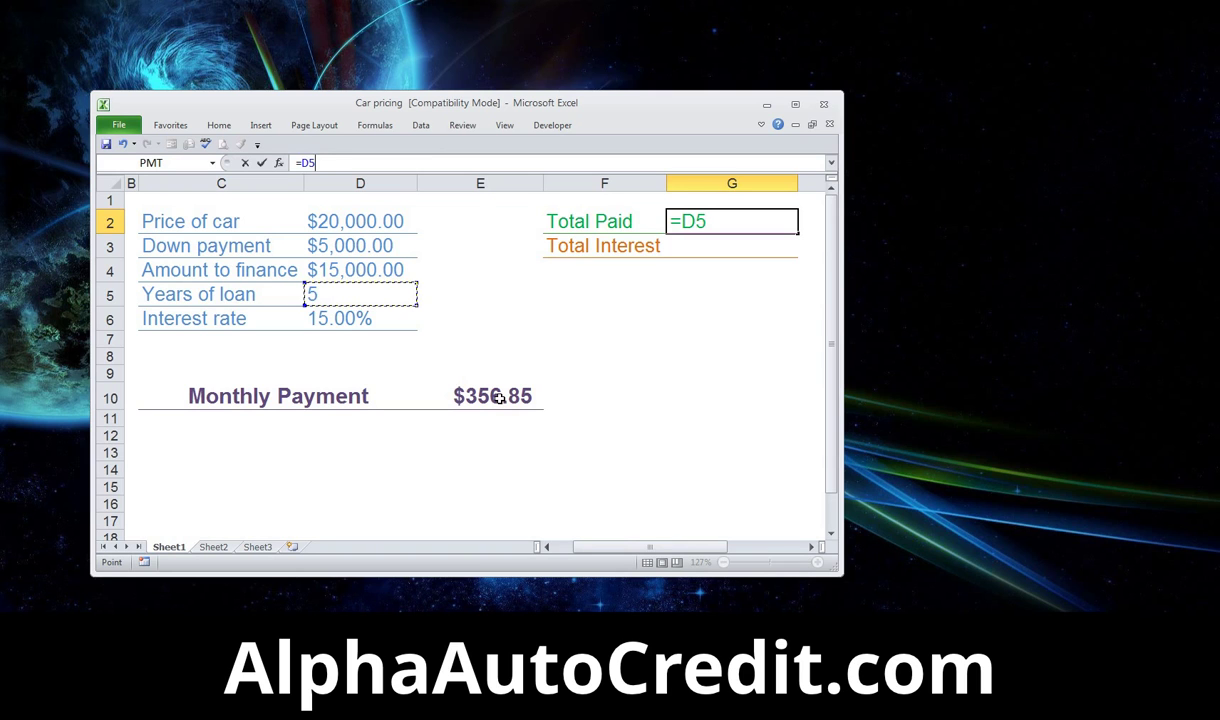
text(*)
click(497, 397)
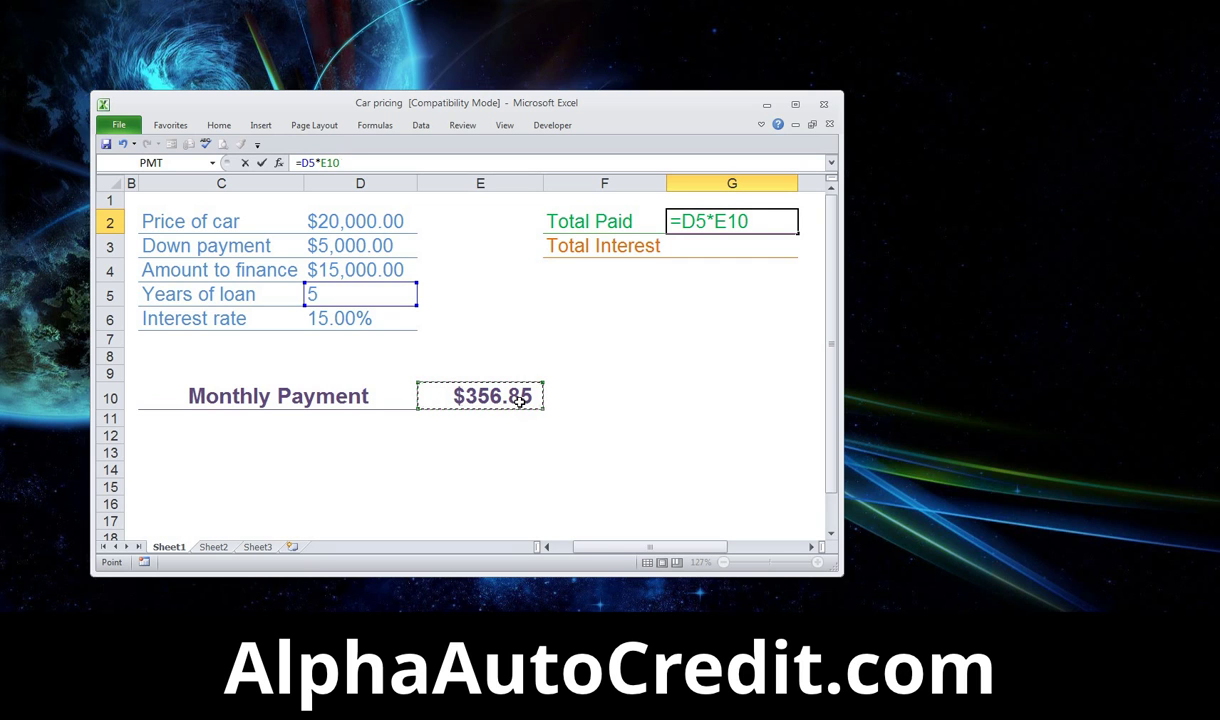
key(Return)
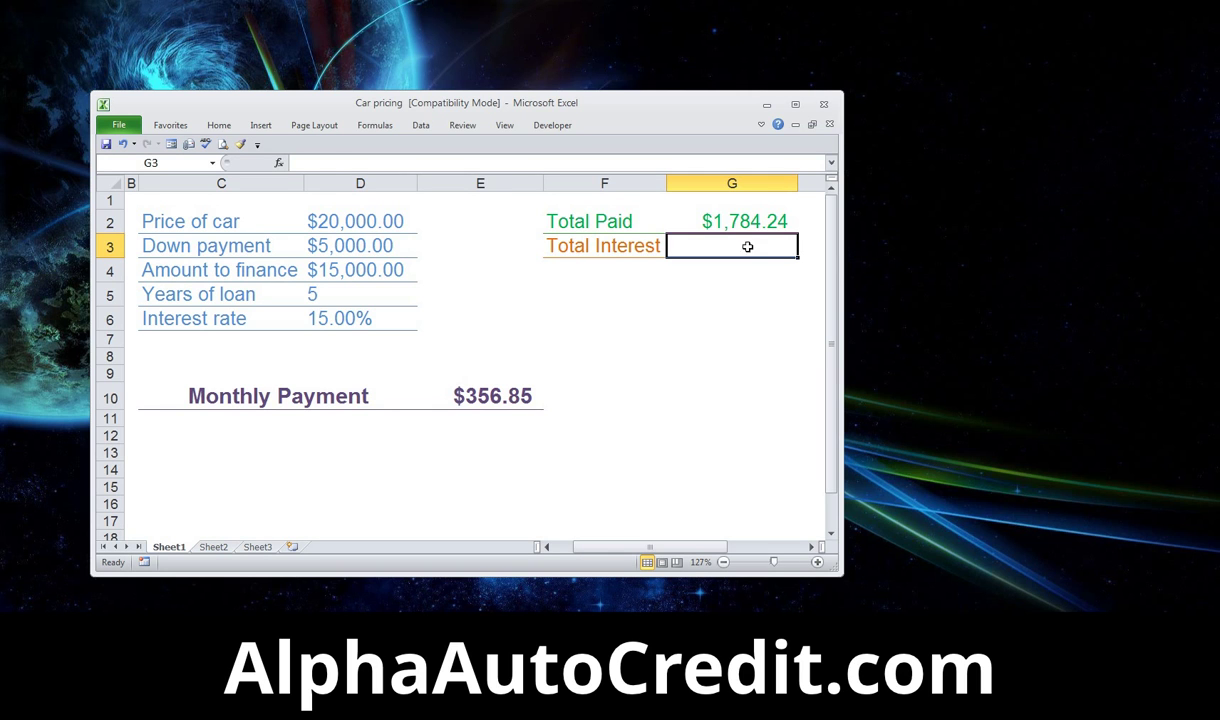
Extend the Total Paid formula in G2 to =D5*E10*12 so it counts monthly payments.
click(712, 220)
click(390, 160)
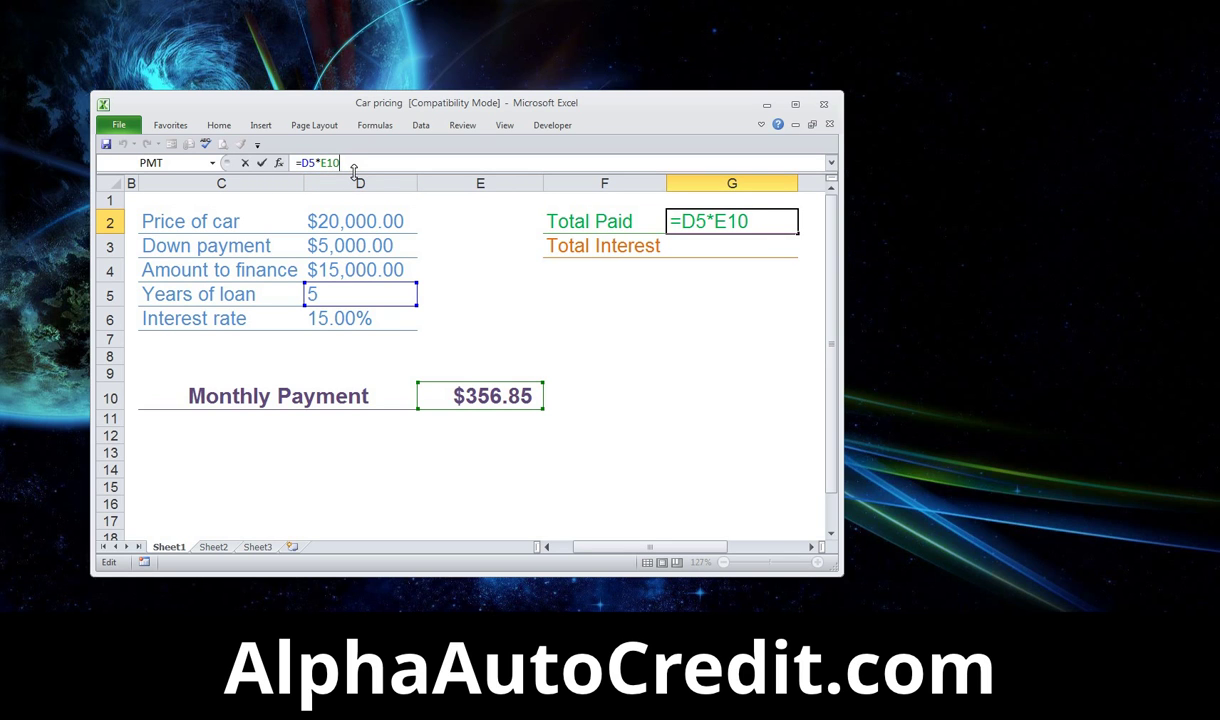
text(*12)
key(Return)
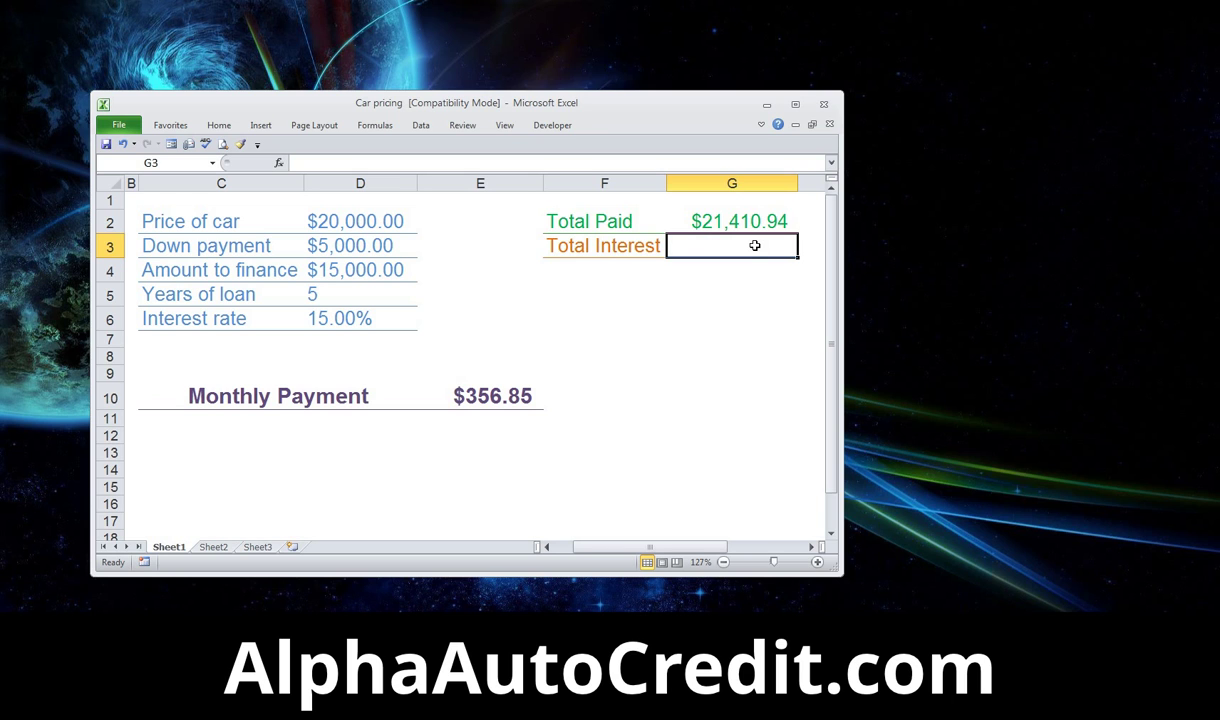
Calculate Total Interest in G3 with the formula =G2-D4.
click(319, 163)
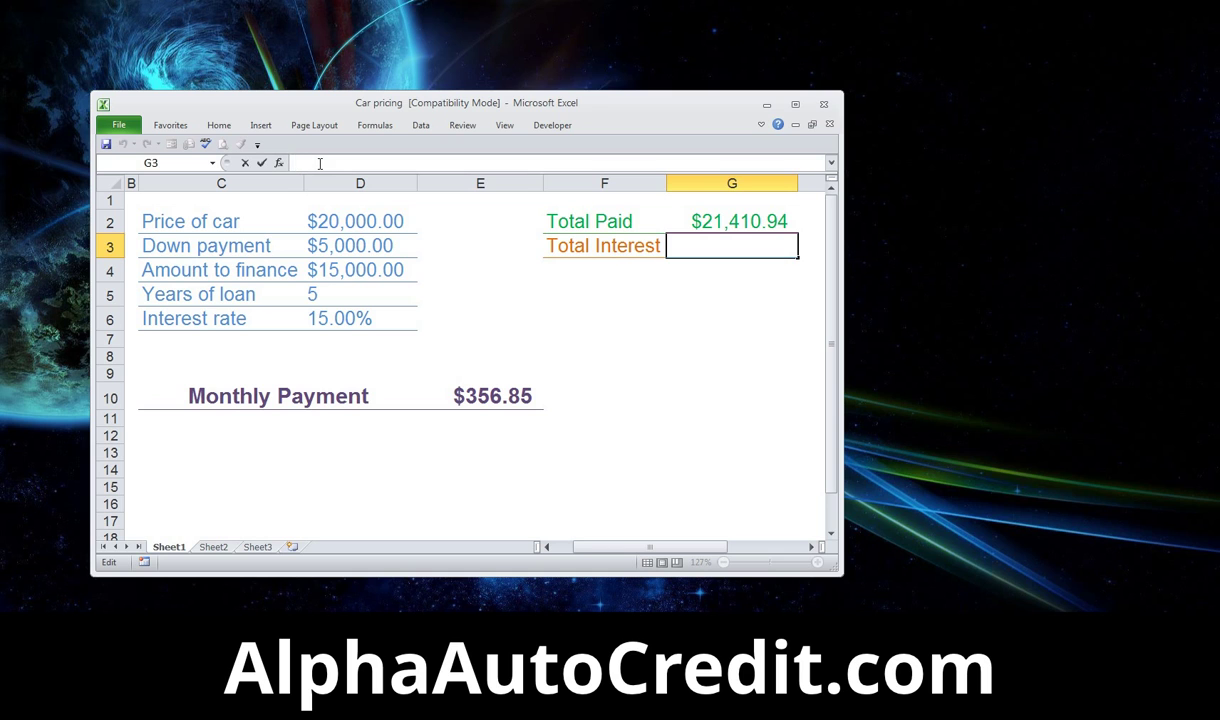
text(=)
click(729, 220)
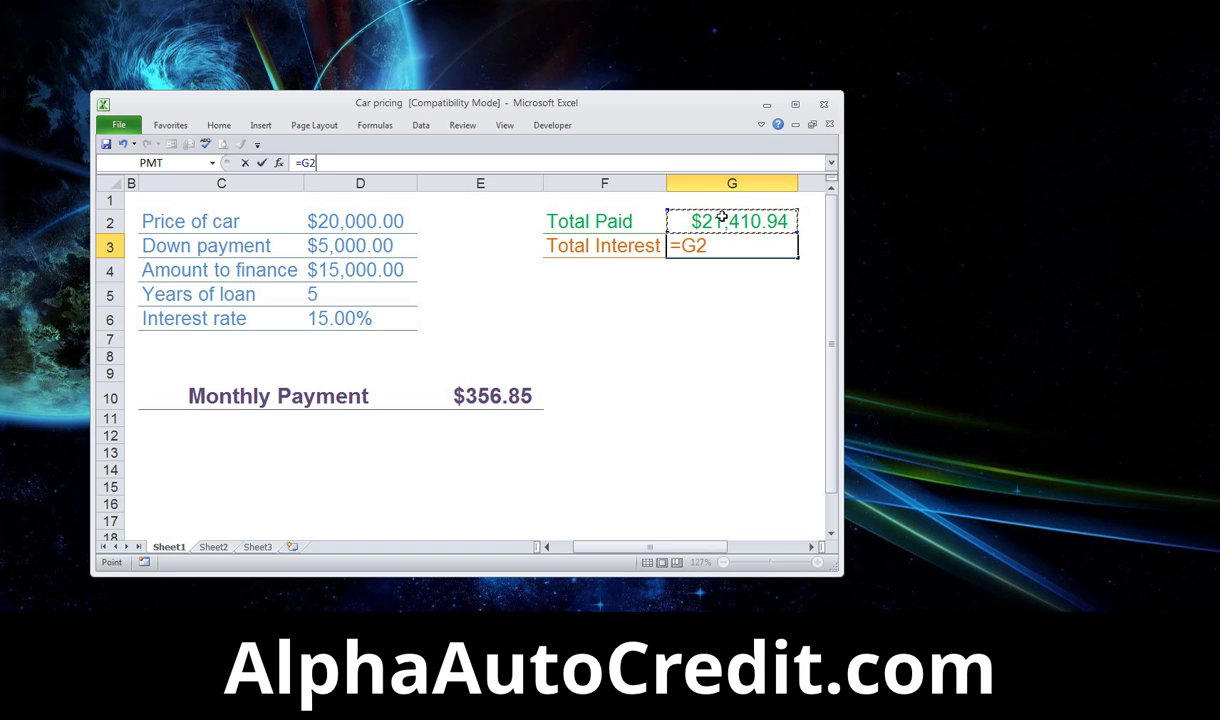
text(-)
click(381, 278)
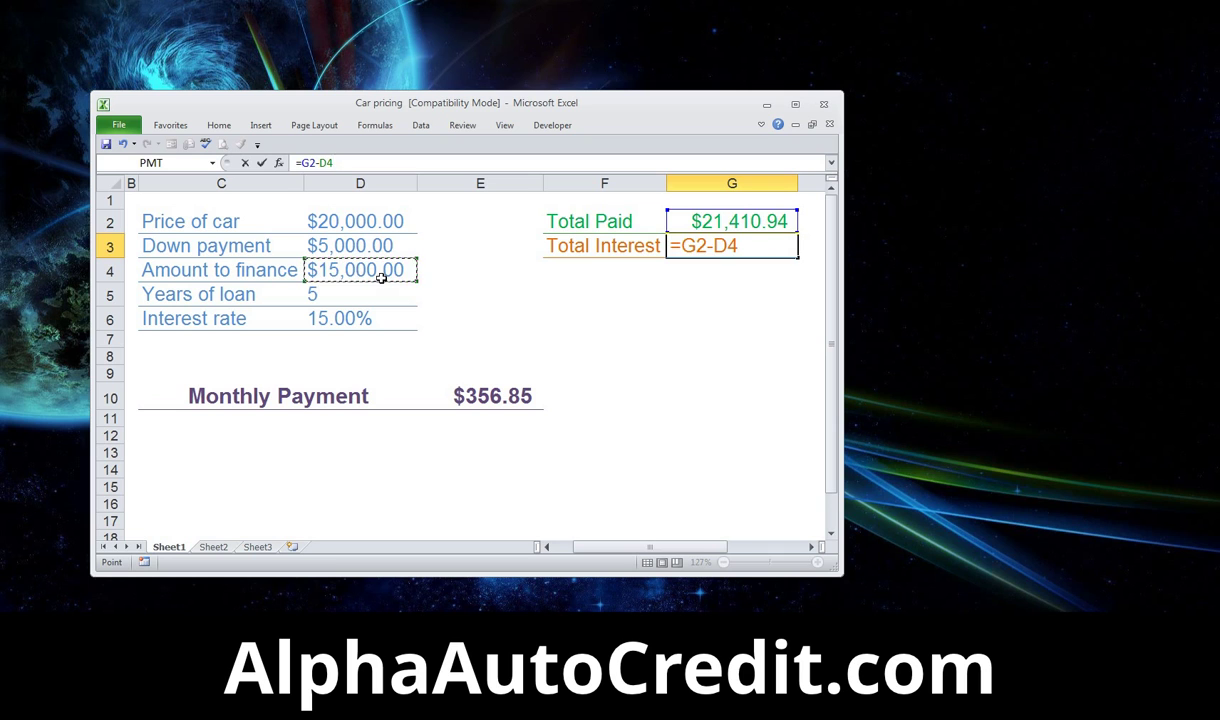
key(Return)
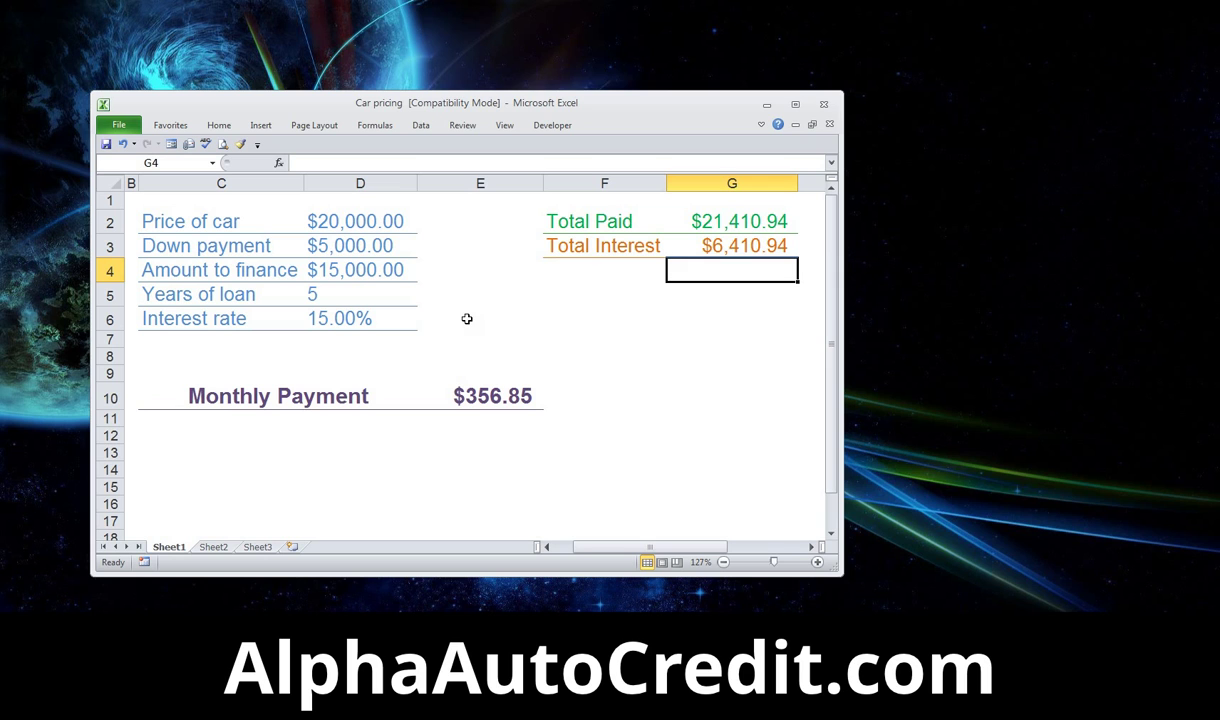
Try a loan term of 2 years in D5.
click(333, 290)
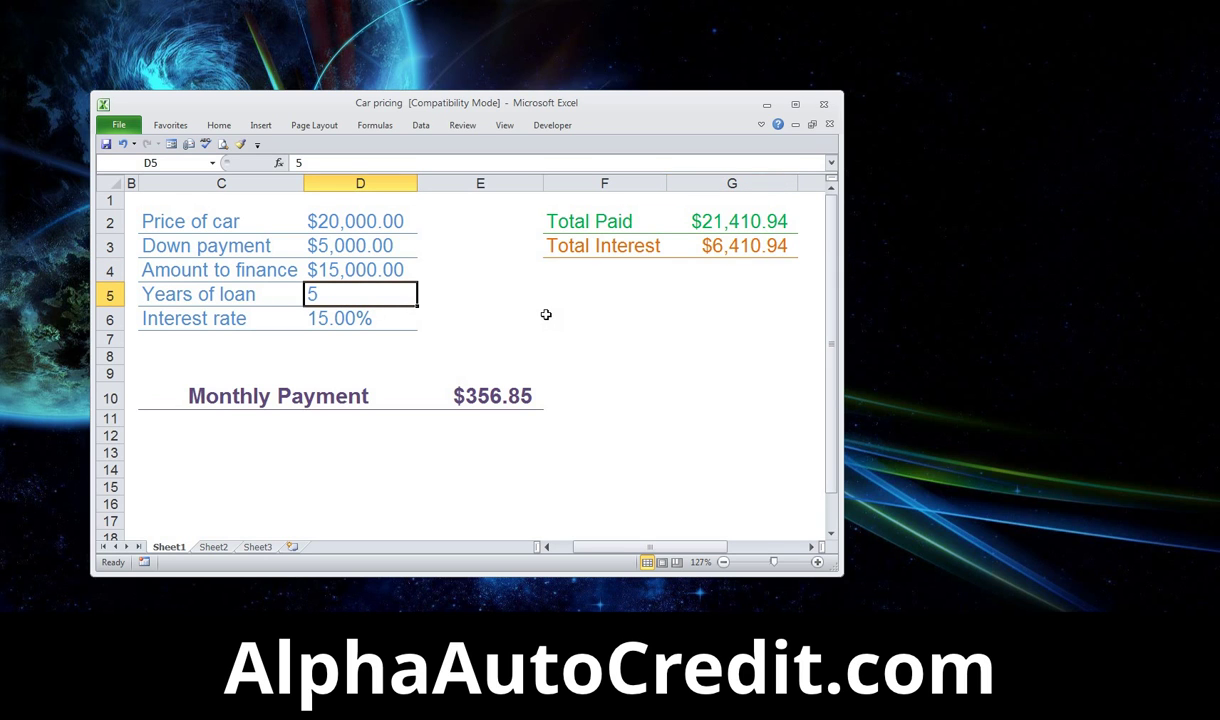
text(2)
key(Return)
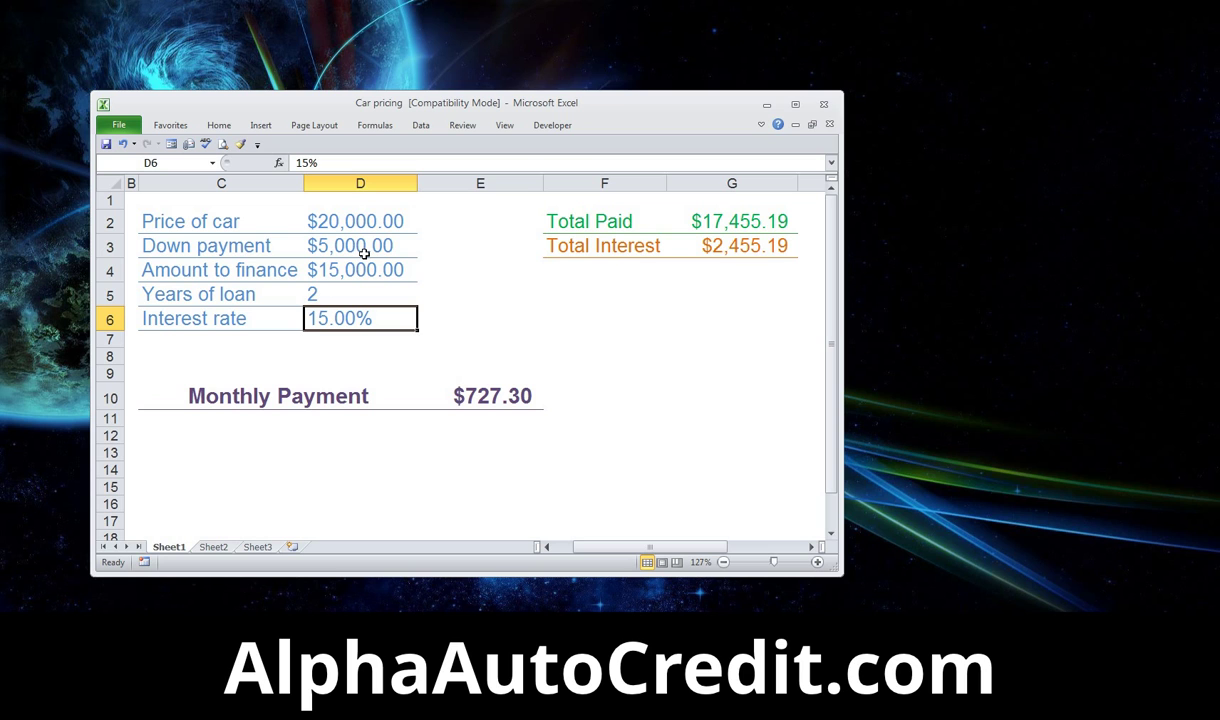
Set the years of loan in D5 back to 5.
click(355, 295)
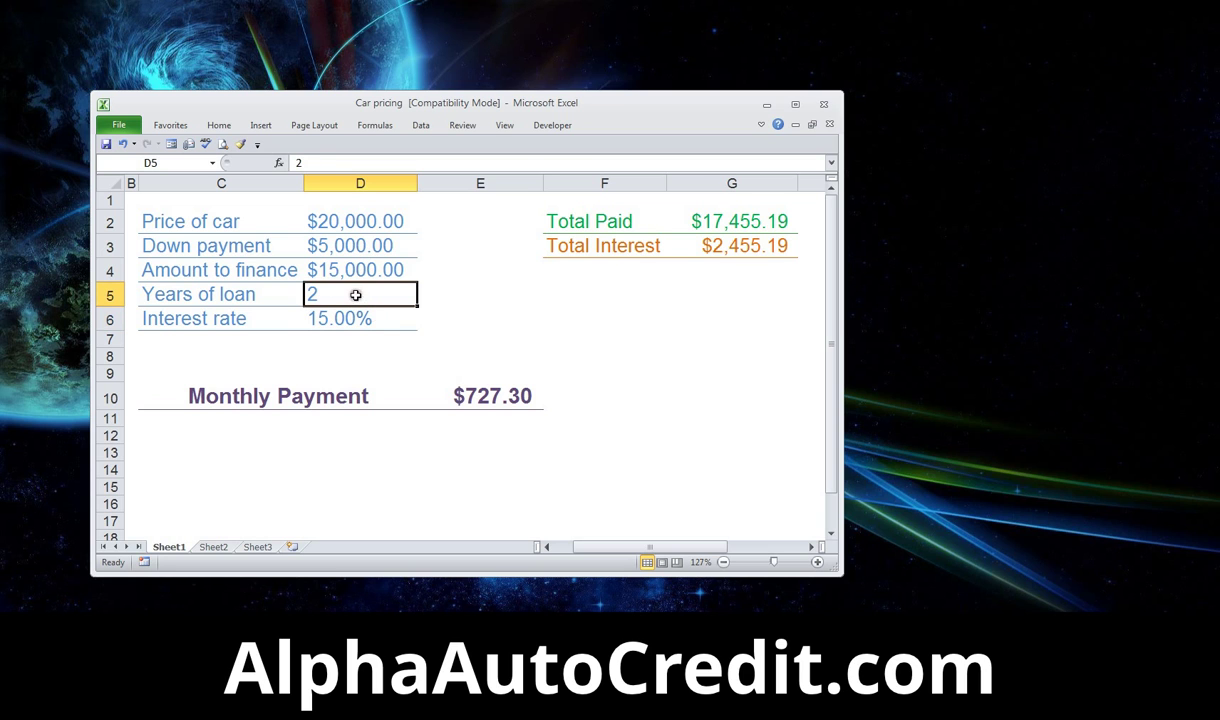
text(5)
click(605, 294)
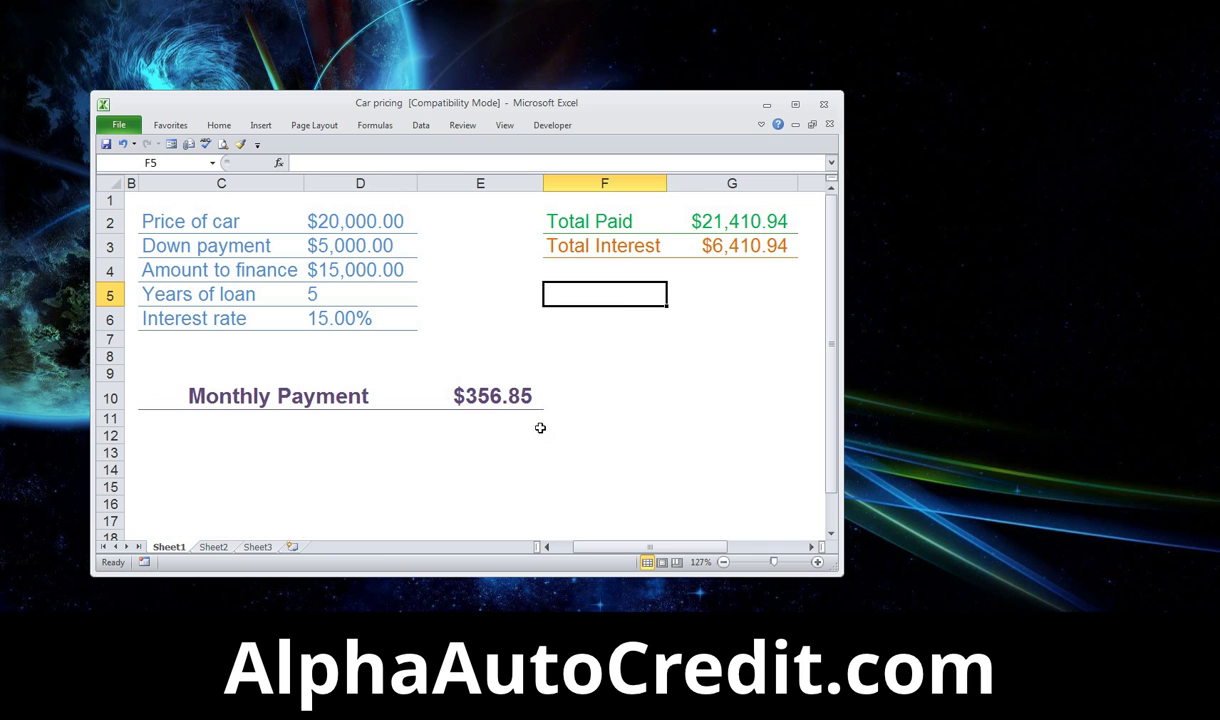